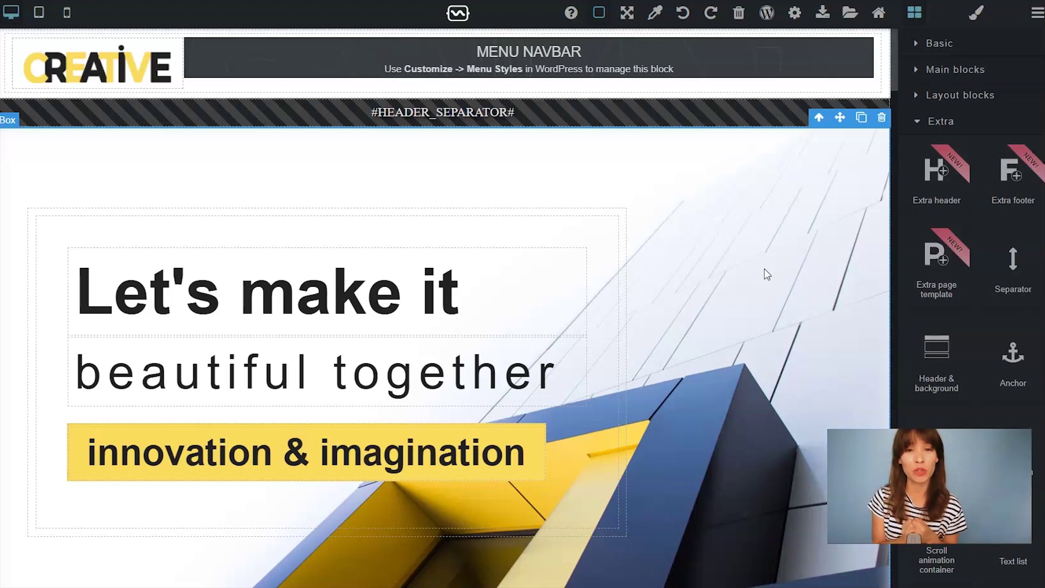
# Step: Drop an Extra page template block onto the canvas below the hero banner and finish its tutorial
pyautogui.scroll(-8, 765, 269)
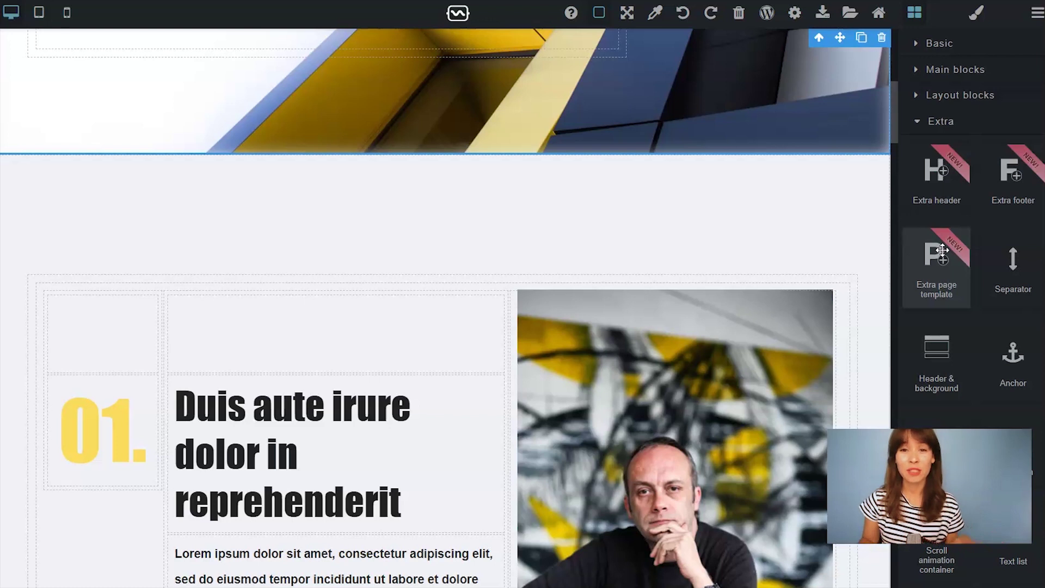
pyautogui.moveTo(943, 250); pyautogui.dragTo(676, 202)
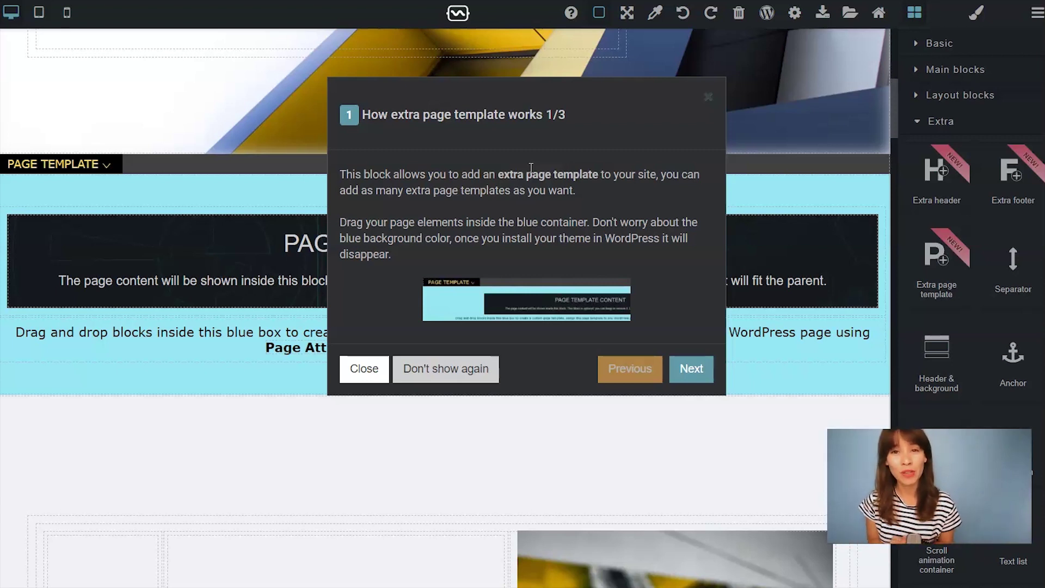
pyautogui.click(696, 376)
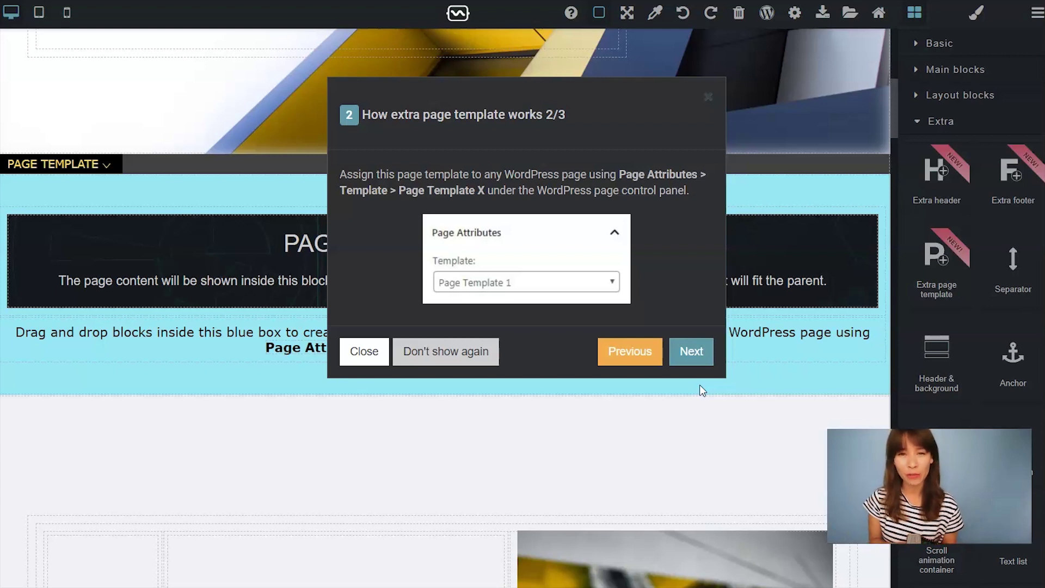
pyautogui.click(694, 352)
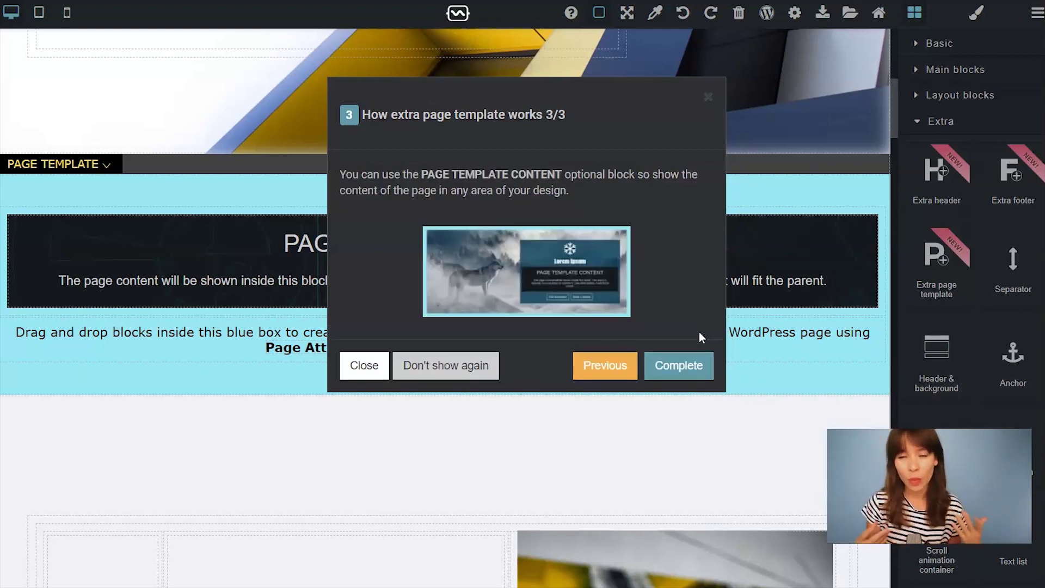
pyautogui.click(711, 101)
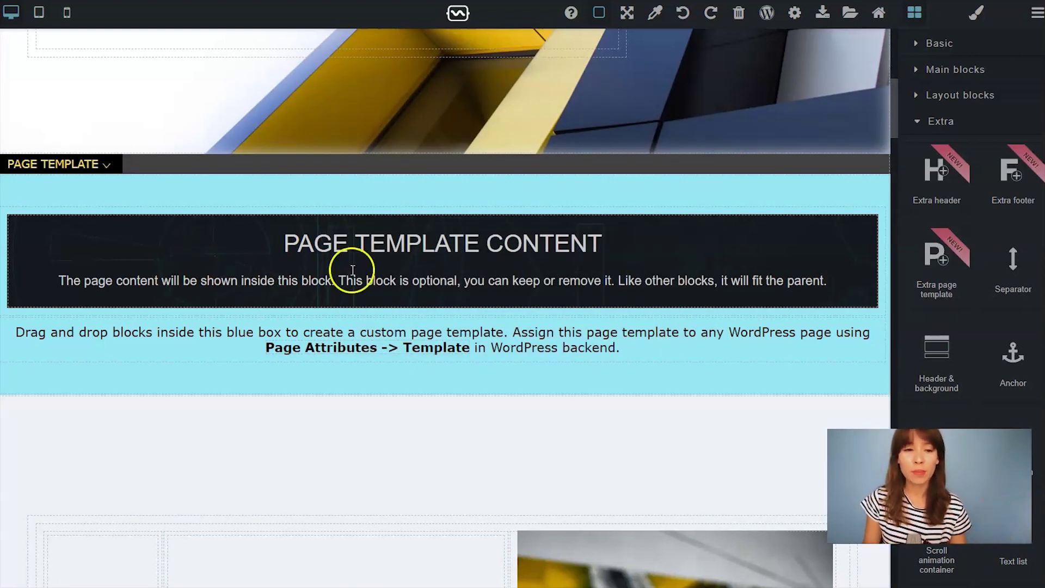
# Step: Collapse and re-expand the PAGE TEMPLATE content area
pyautogui.click(106, 165)
pyautogui.click(77, 243)
pyautogui.click(103, 165)
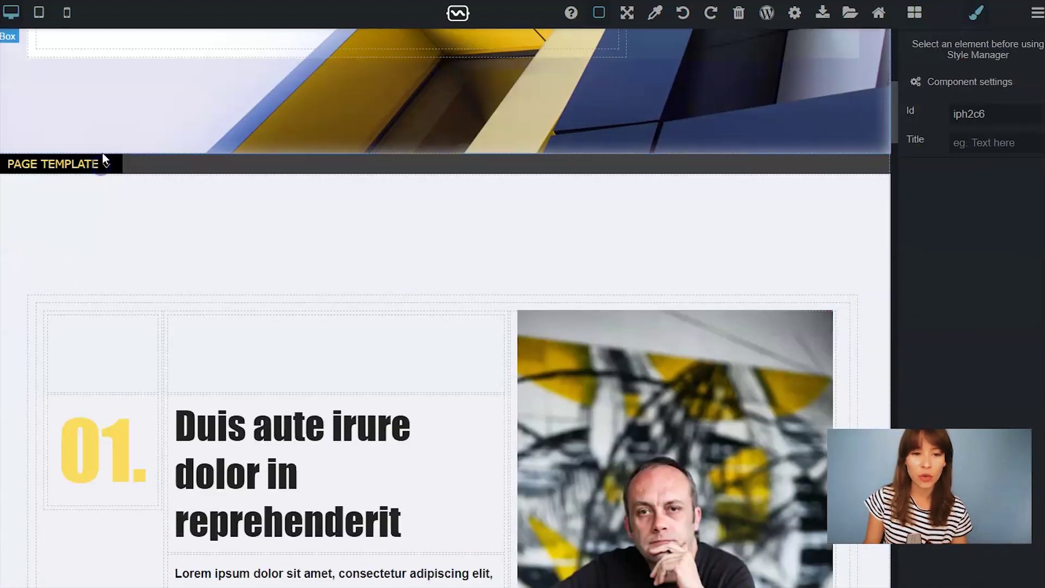
pyautogui.click(504, 193)
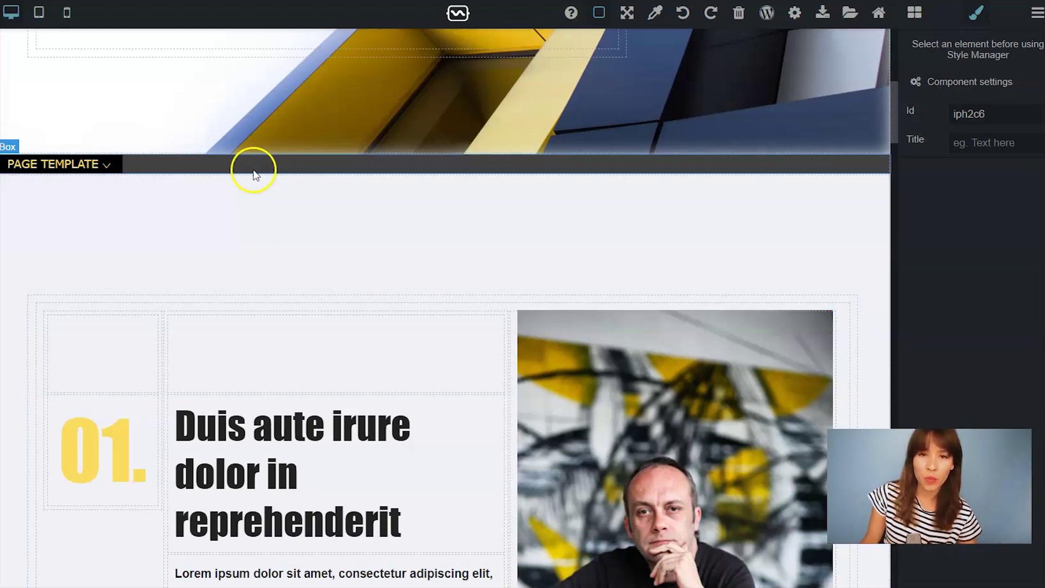
pyautogui.click(107, 164)
# Step: Drag the whole page template block down to sit just above Default Theme Styles
pyautogui.click(789, 162)
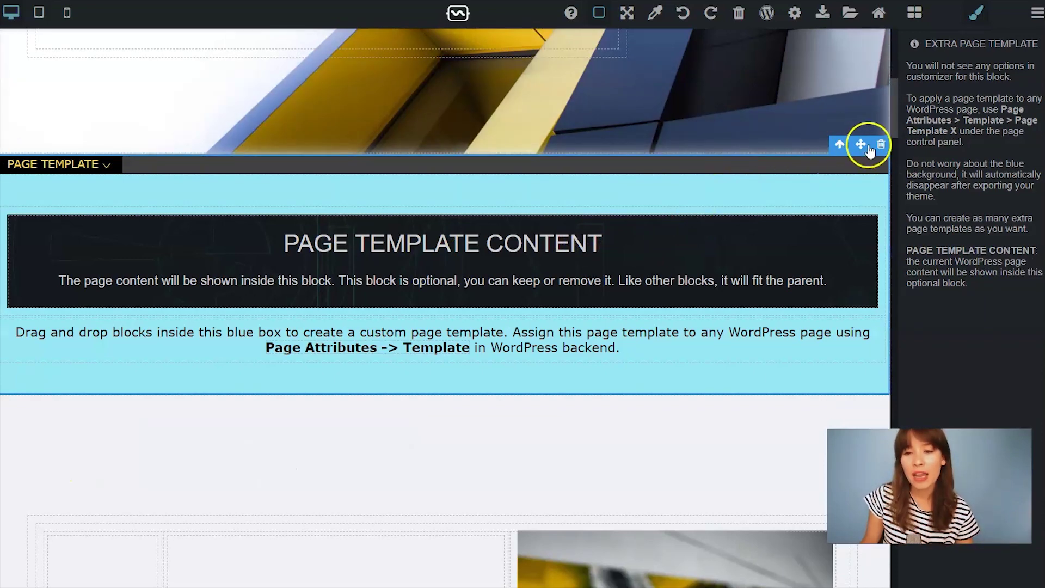
pyautogui.moveTo(860, 145); pyautogui.dragTo(778, 406)
pyautogui.scroll(-20, 777, 406)
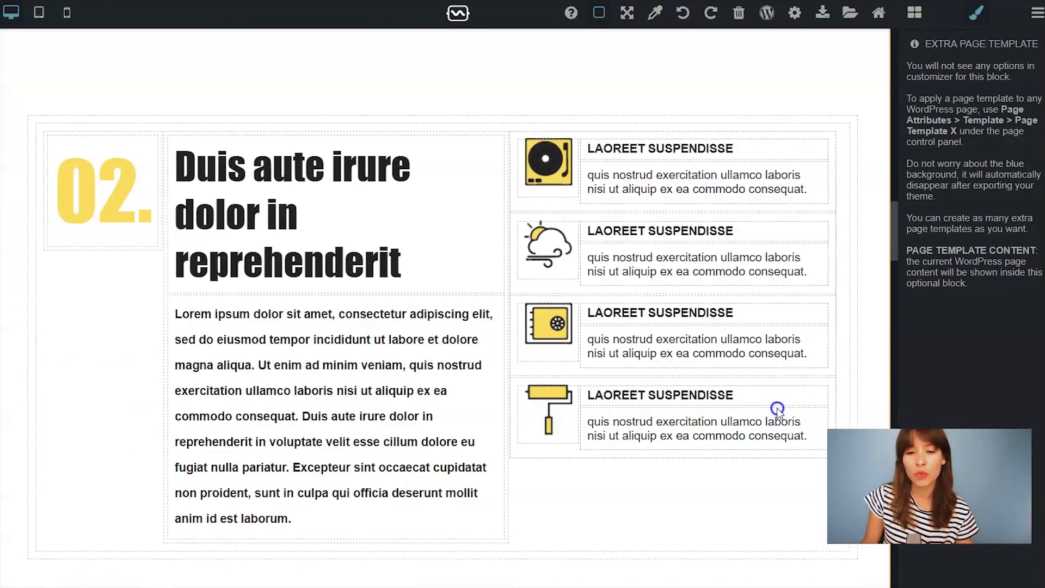
pyautogui.scroll(-20, 778, 409)
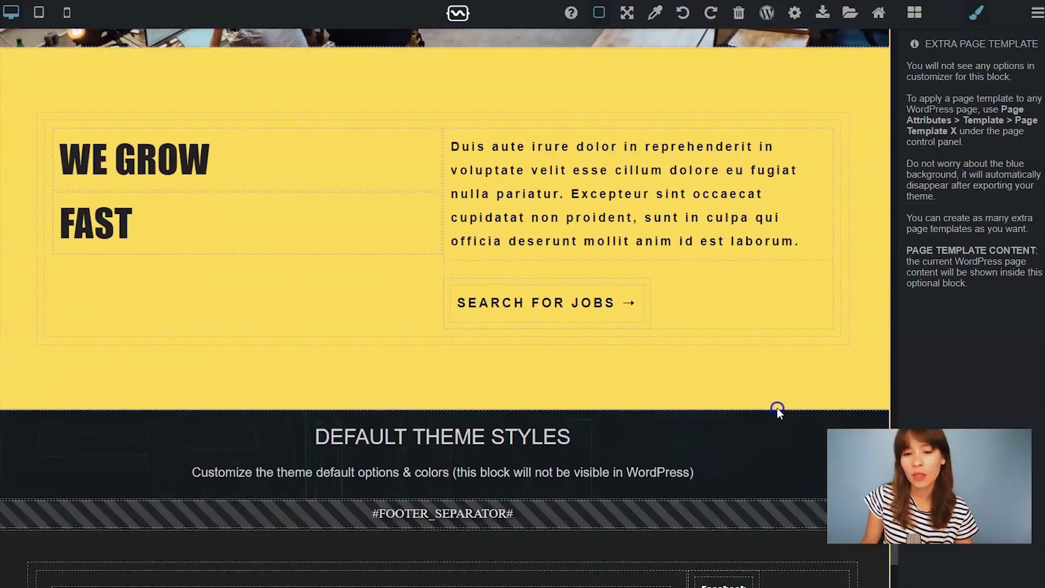
pyautogui.moveTo(777, 409); pyautogui.dragTo(777, 409)
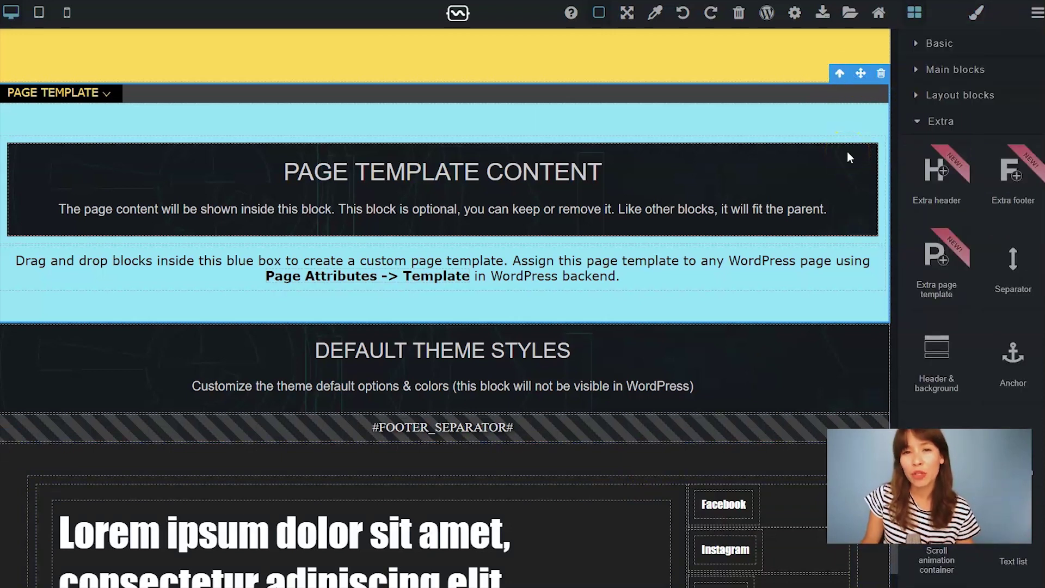
# Step: Add the Hero image 4 layout block into the page template's blue box
pyautogui.click(927, 117)
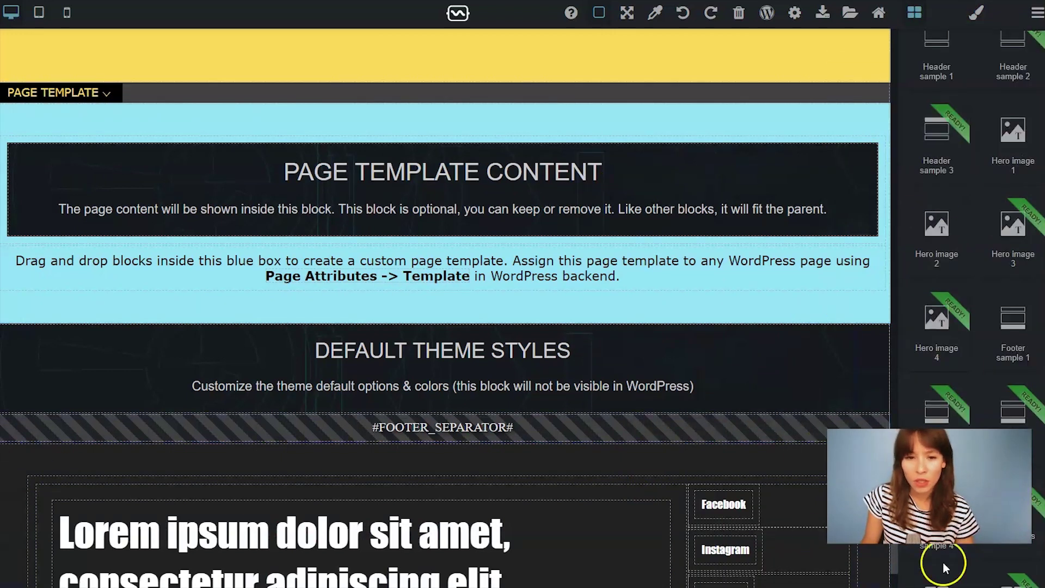
pyautogui.moveTo(931, 332); pyautogui.dragTo(541, 131)
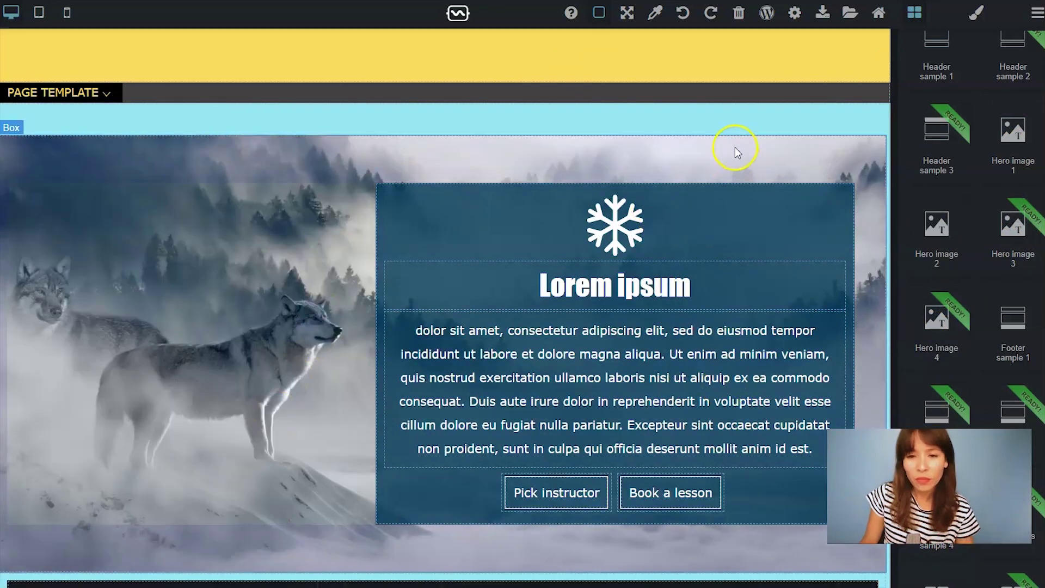
pyautogui.scroll(-2, 735, 147)
pyautogui.scroll(-5, 736, 147)
# Step: Delete the drag-and-drop instruction text and the hero's paragraph
pyautogui.click(756, 382)
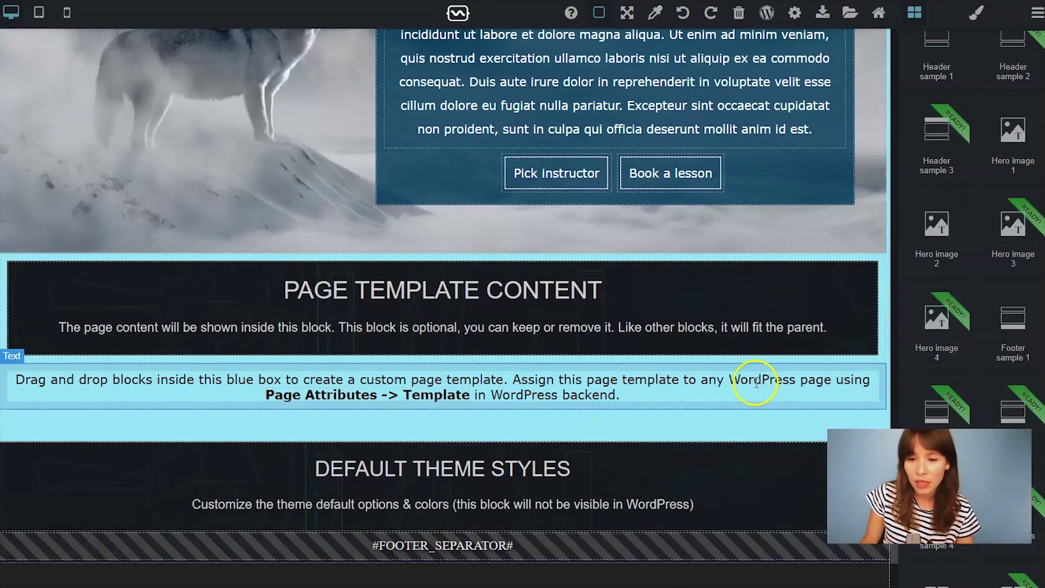
pyautogui.click(878, 354)
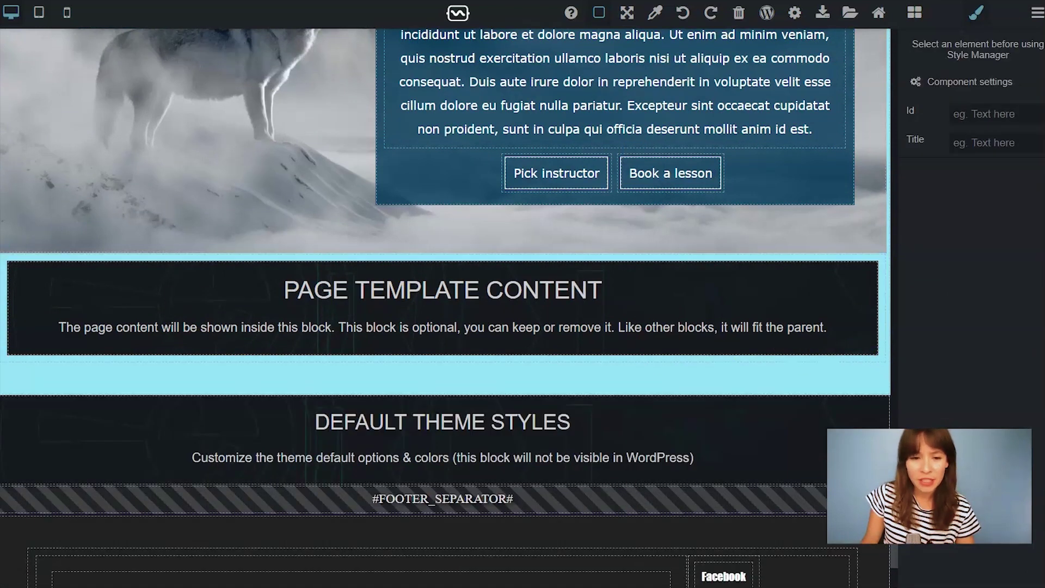
pyautogui.scroll(2, 374, 305)
pyautogui.scroll(2, 373, 305)
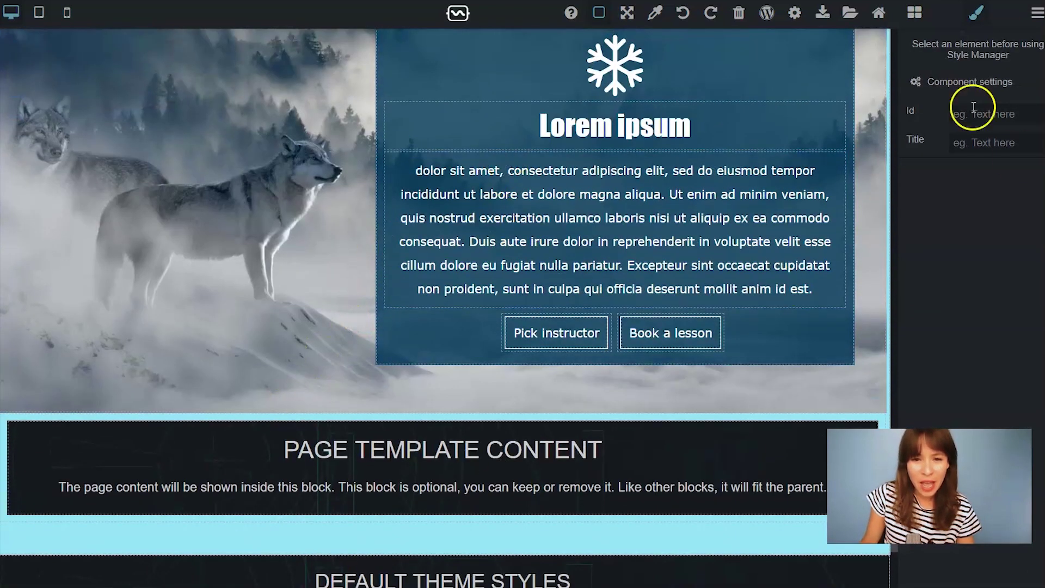
pyautogui.click(502, 240)
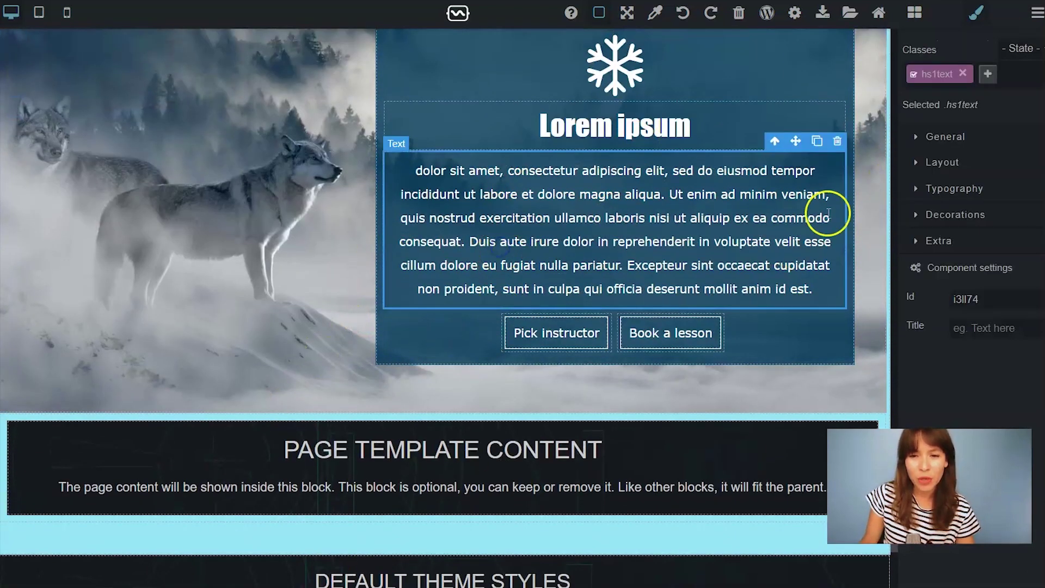
pyautogui.click(838, 142)
# Step: Inspect the size and margin settings of the box holding PAGE TEMPLATE CONTENT
pyautogui.scroll(4, 626, 486)
pyautogui.click(626, 486)
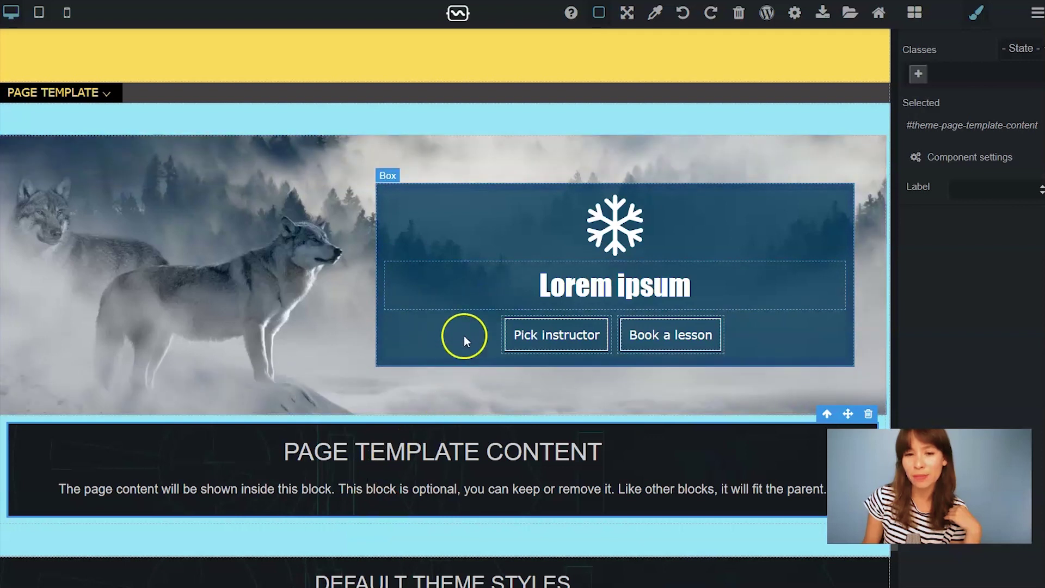
pyautogui.scroll(-2, 463, 333)
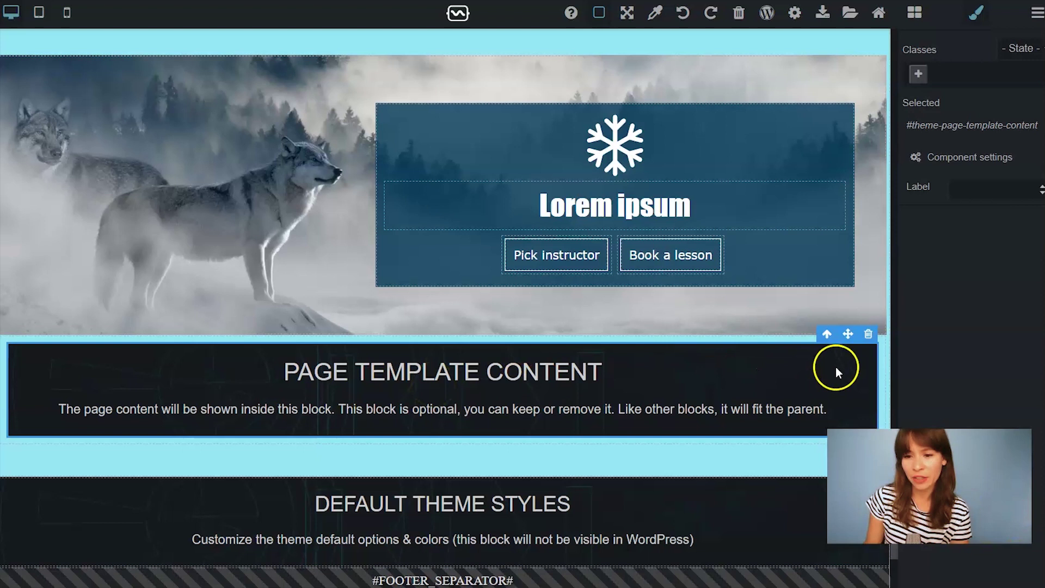
pyautogui.click(885, 355)
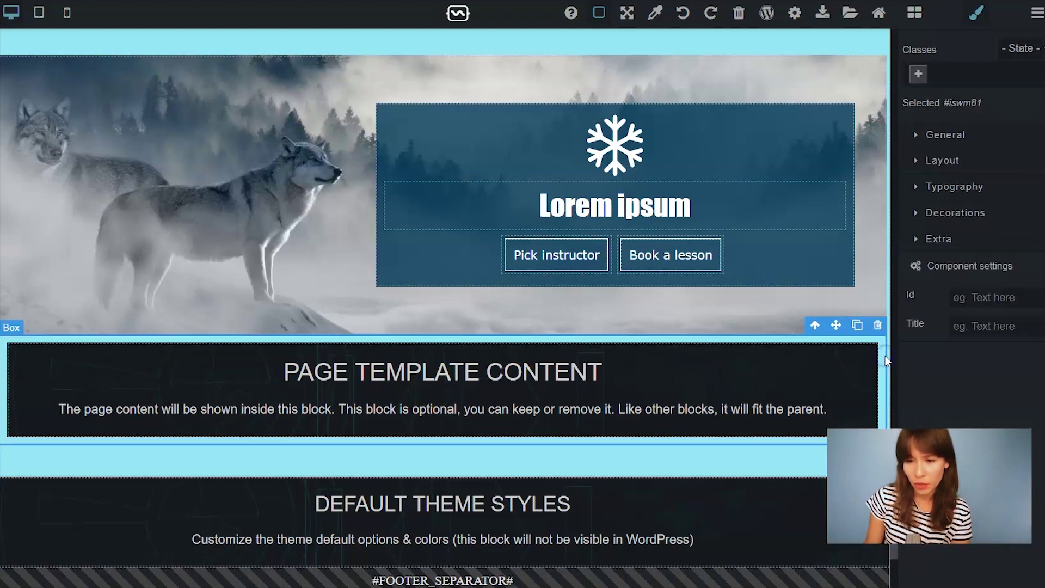
pyautogui.click(941, 160)
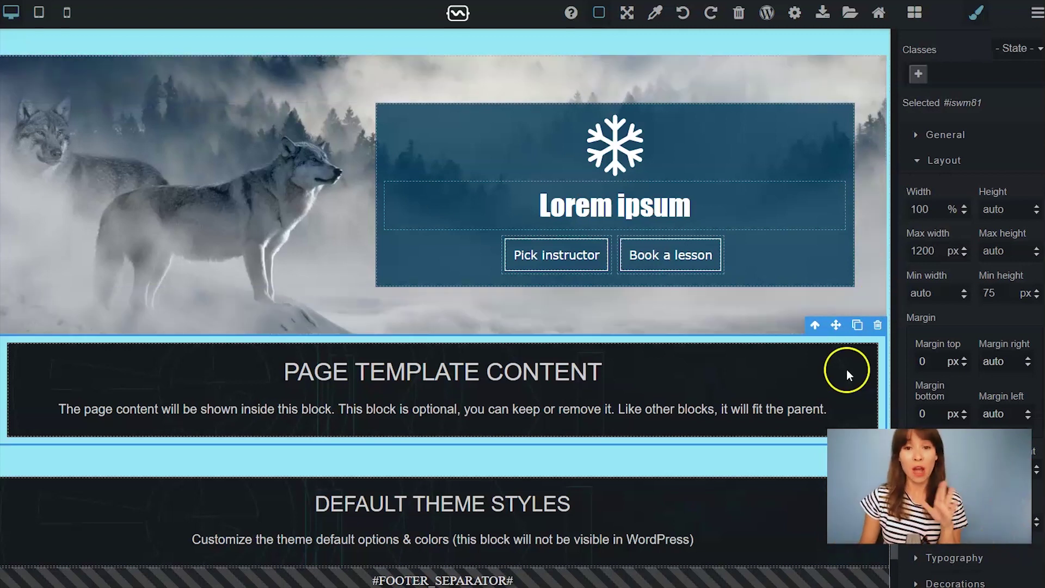
# Step: Move PAGE TEMPLATE CONTENT into the hero card under Lorem ipsum and delete the leftover empty box
pyautogui.click(809, 370)
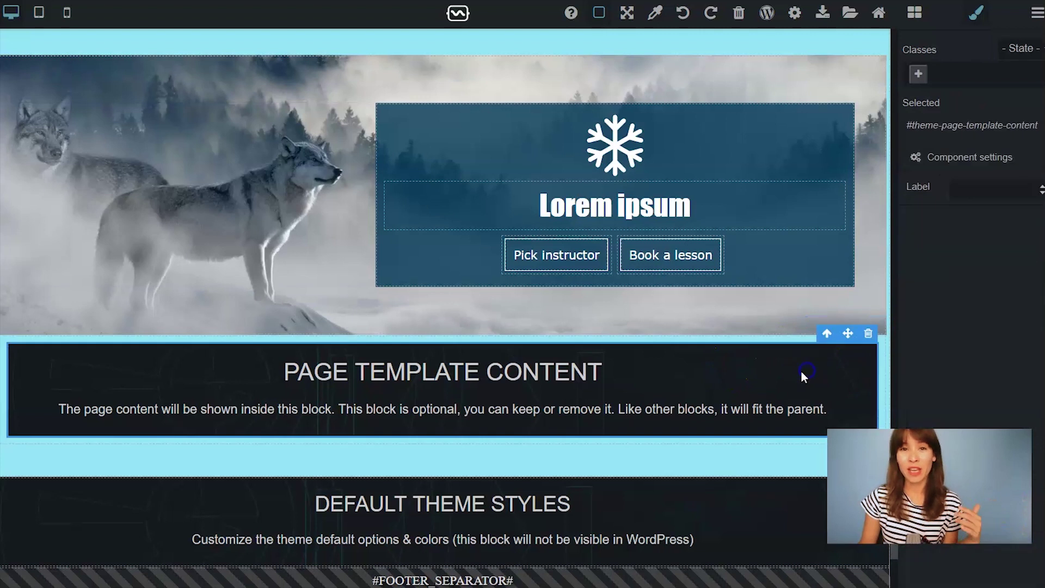
pyautogui.moveTo(850, 337); pyautogui.dragTo(490, 241)
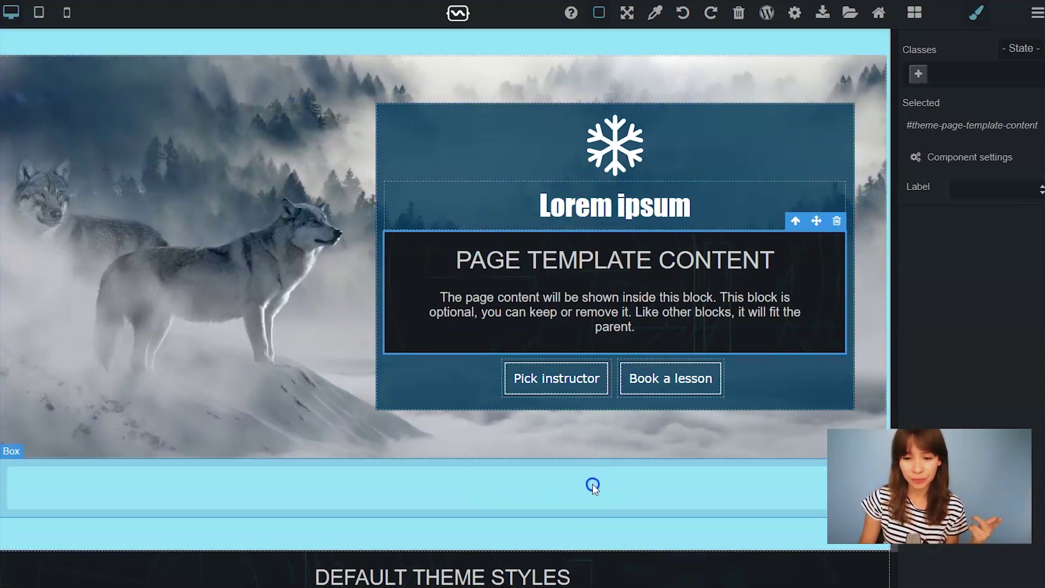
pyautogui.click(590, 483)
pyautogui.scroll(-3, 845, 401)
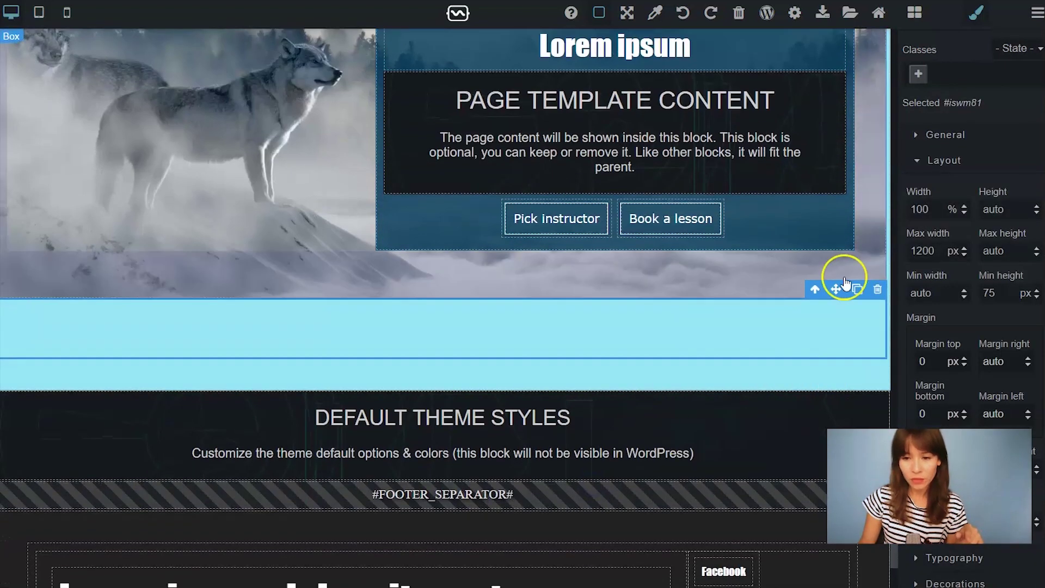
pyautogui.click(878, 289)
pyautogui.scroll(5, 648, 344)
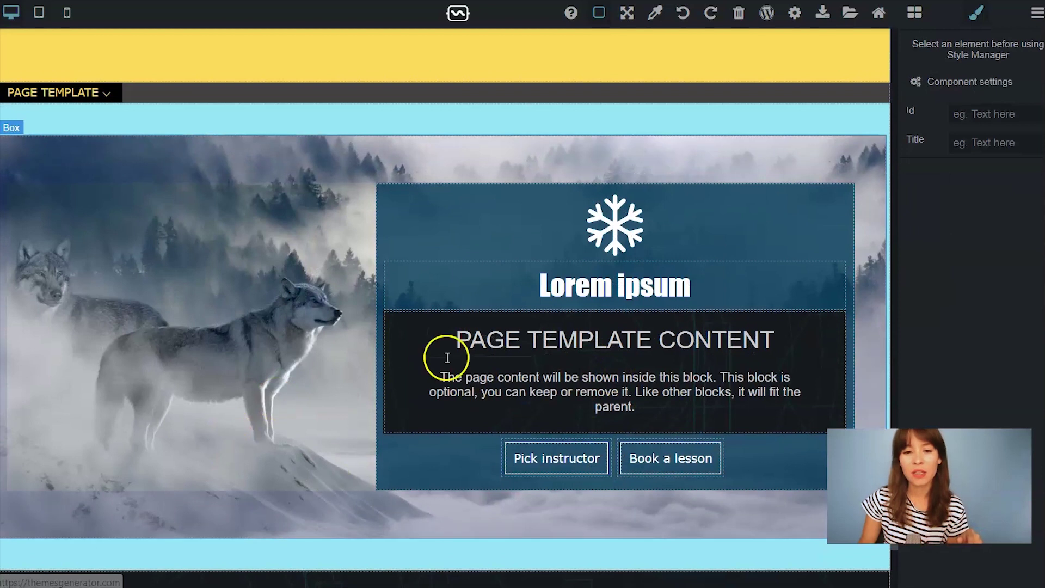
# Step: Check the content block, hero card and Lorem ipsum title in their new arrangement
pyautogui.click(465, 345)
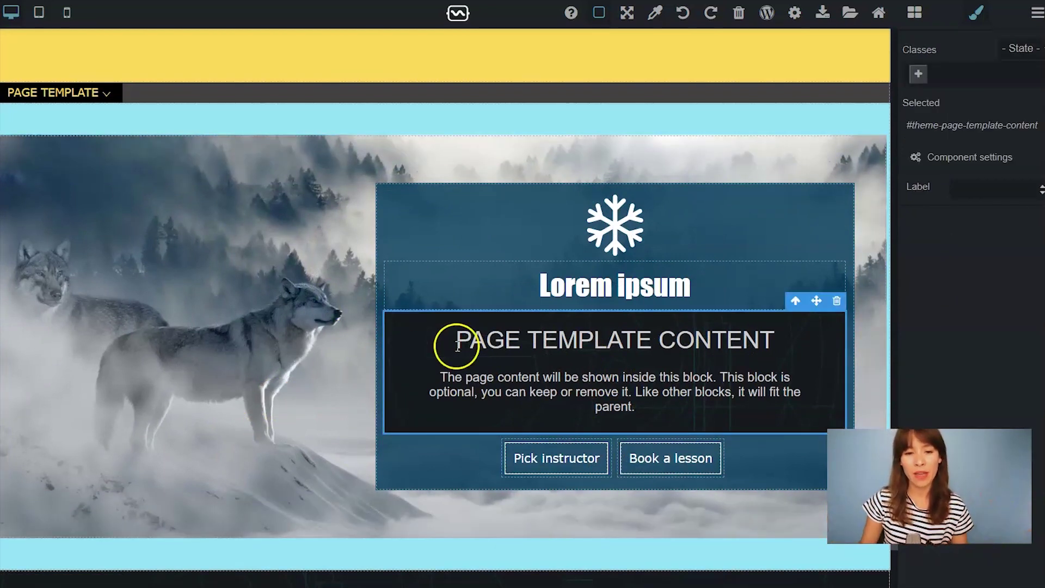
pyautogui.click(433, 213)
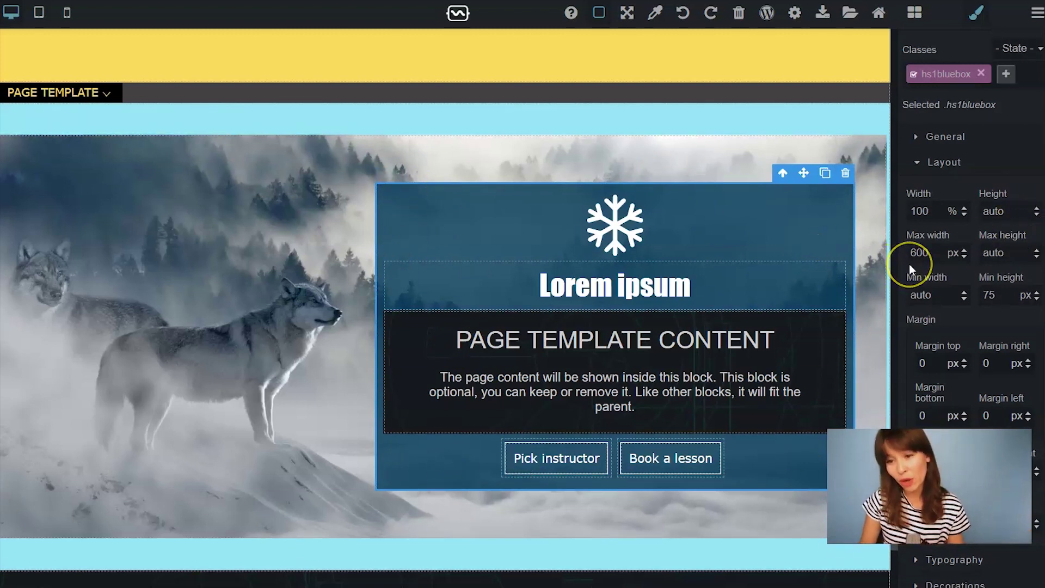
pyautogui.click(845, 280)
pyautogui.scroll(-2, 586, 325)
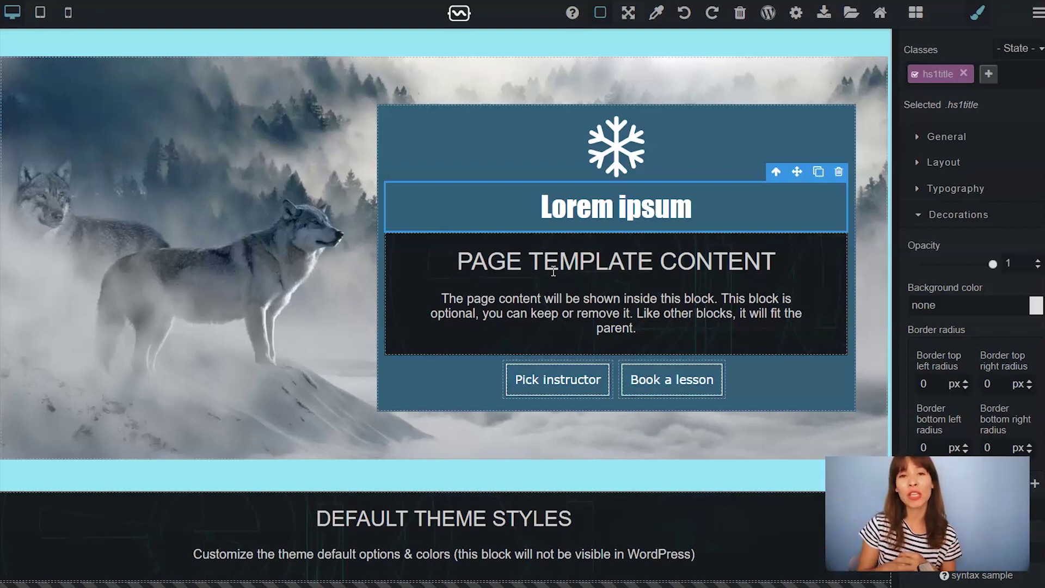
# Step: Show the Page Template Content block's Layout: 100% width, 1200 px max width, 60 px top margin
pyautogui.scroll(-5, 554, 270)
pyautogui.click(763, 280)
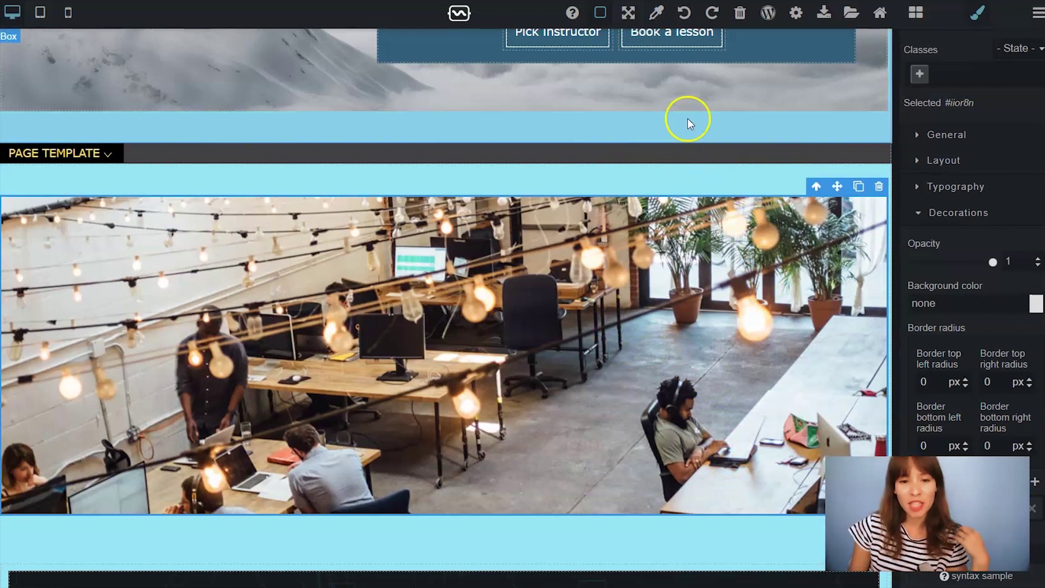
pyautogui.scroll(-6, 688, 119)
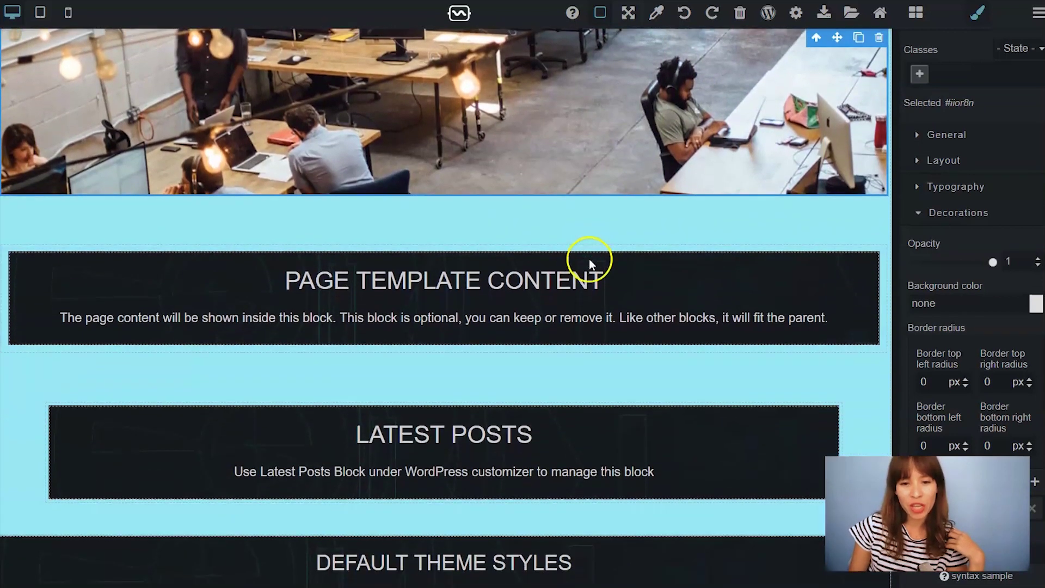
pyautogui.click(880, 248)
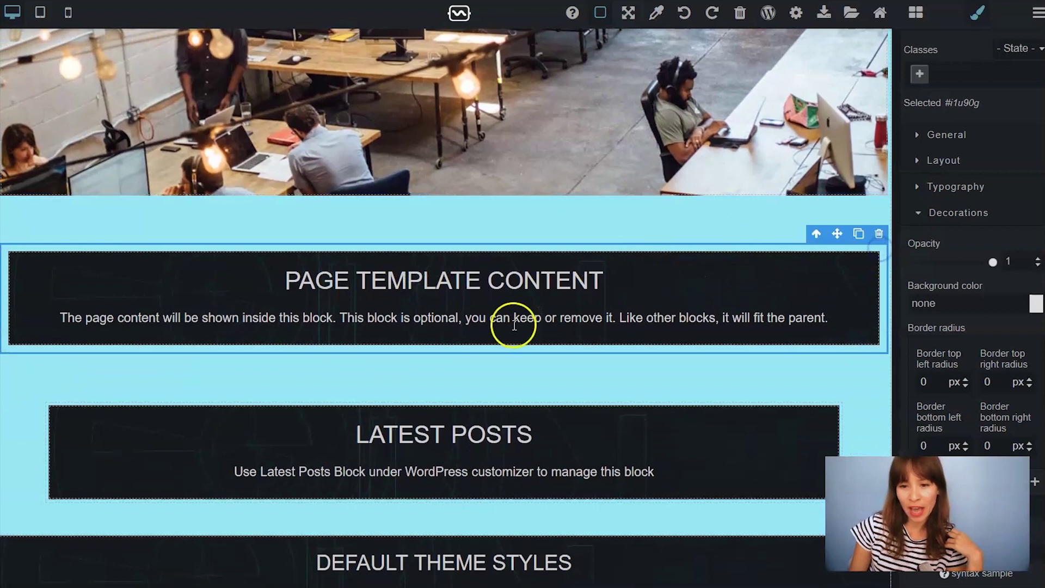
pyautogui.click(950, 163)
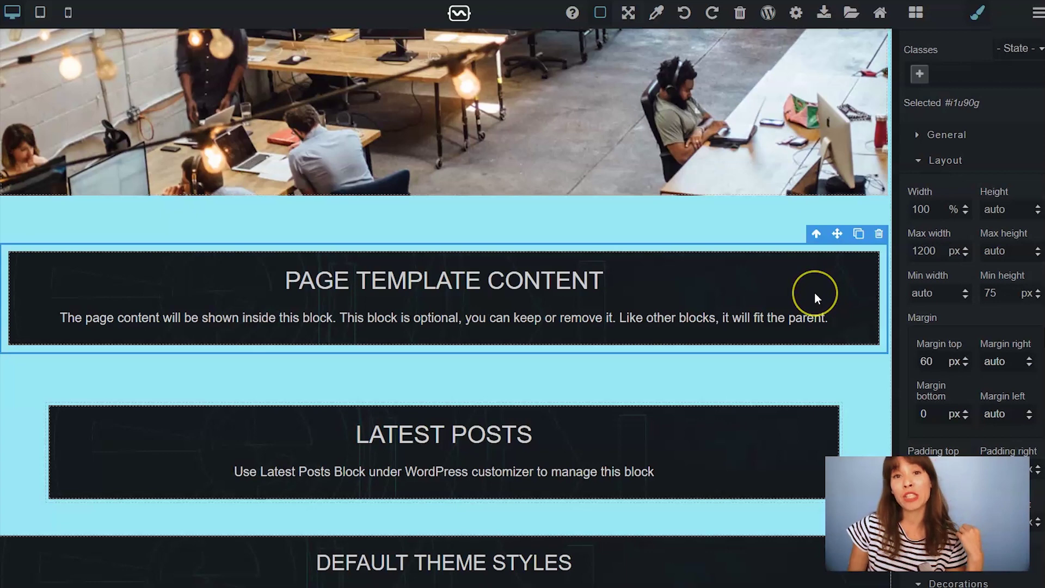
pyautogui.scroll(-2, 813, 292)
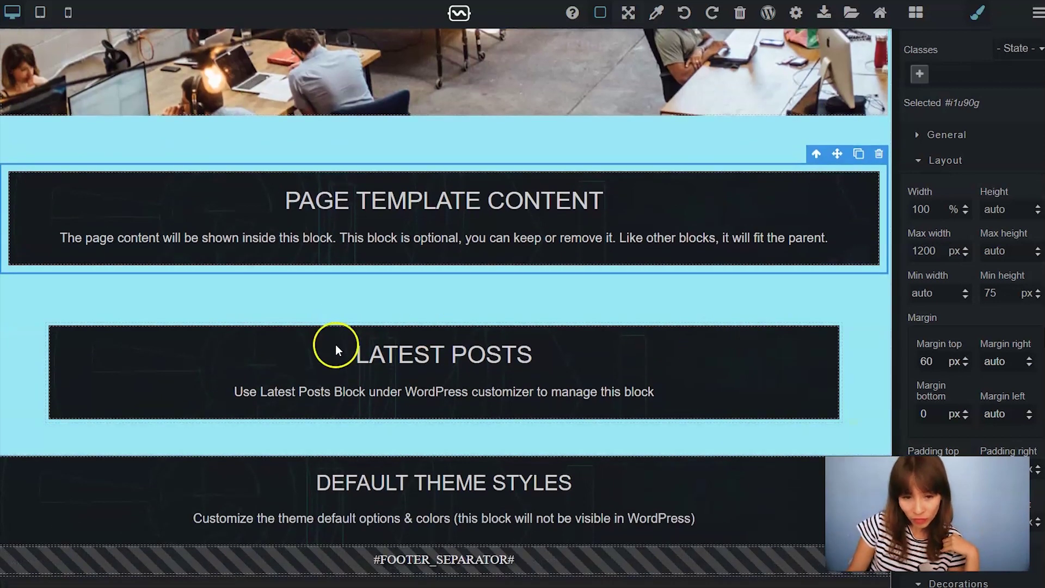
pyautogui.scroll(10, 616, 381)
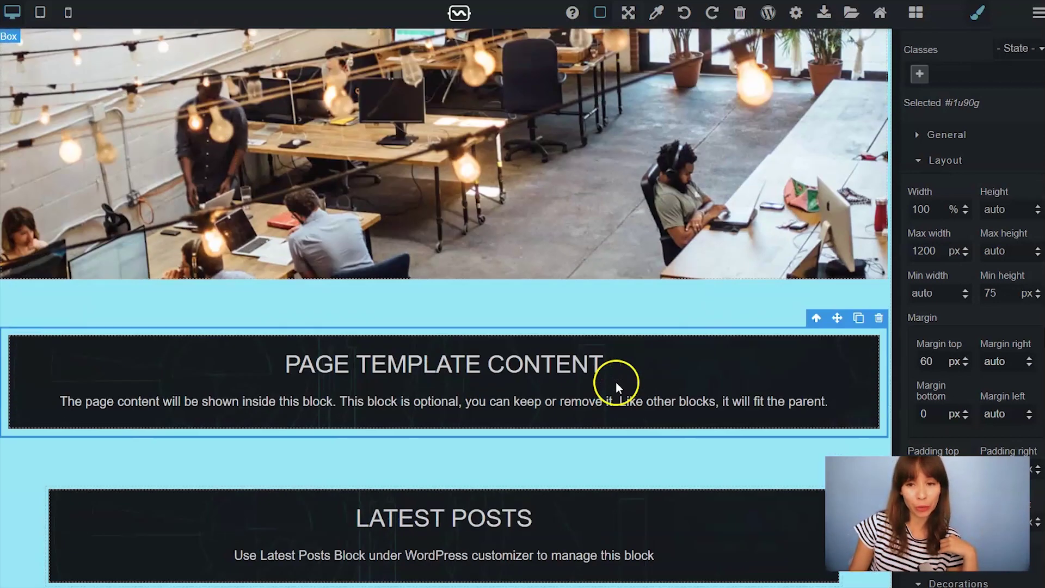
pyautogui.scroll(6, 231, 289)
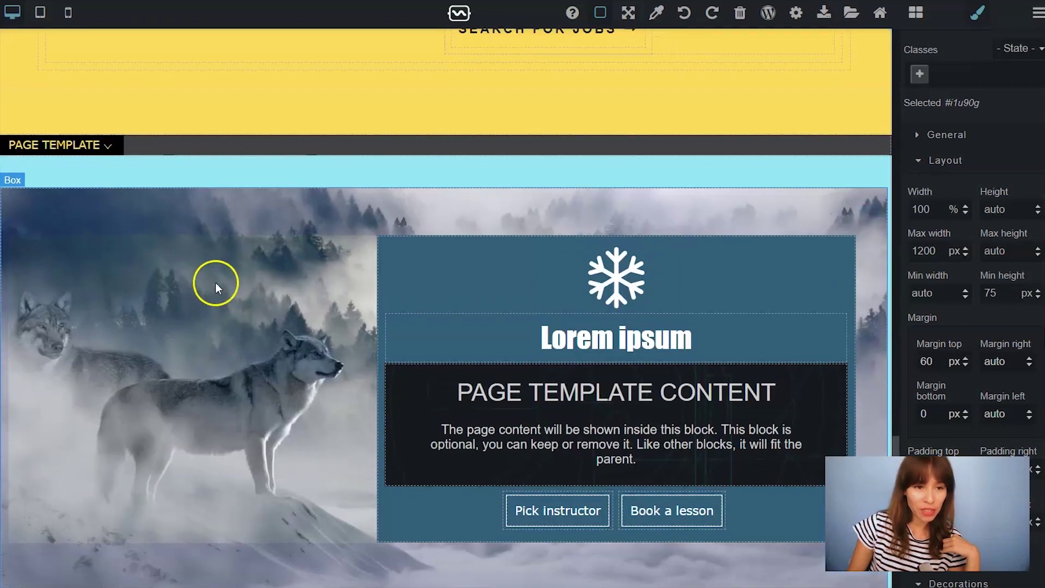
# Step: Review the page template section, then export the theme with Export WordPress Theme
pyautogui.click(105, 144)
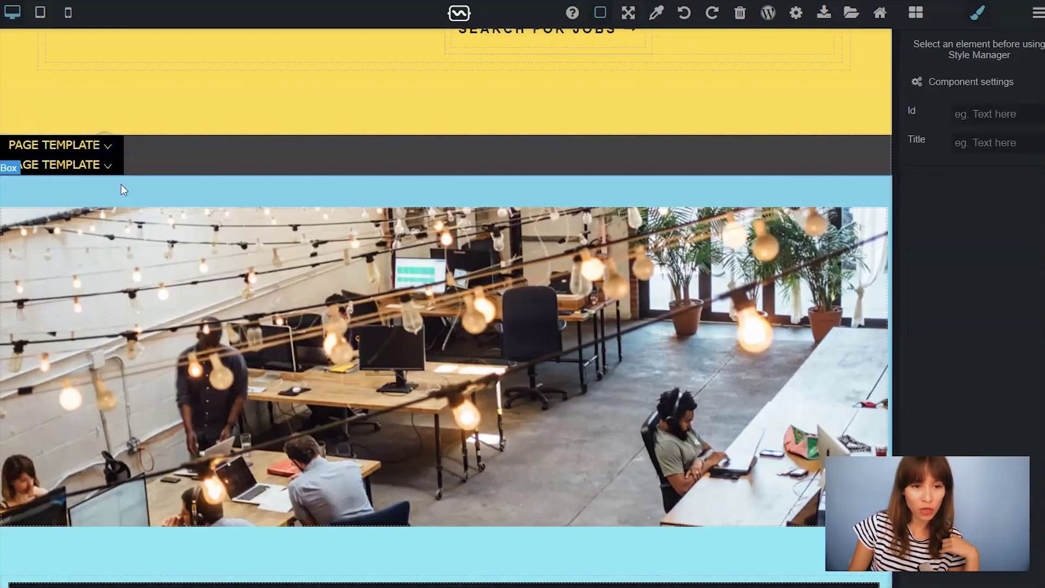
pyautogui.scroll(-11, 245, 180)
pyautogui.scroll(8, 246, 178)
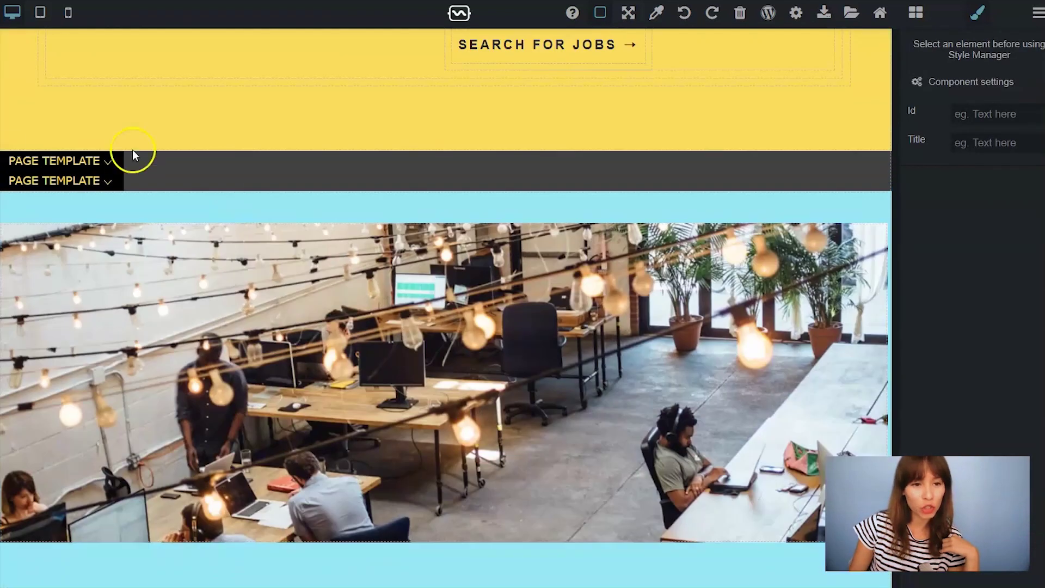
pyautogui.click(108, 180)
pyautogui.click(108, 181)
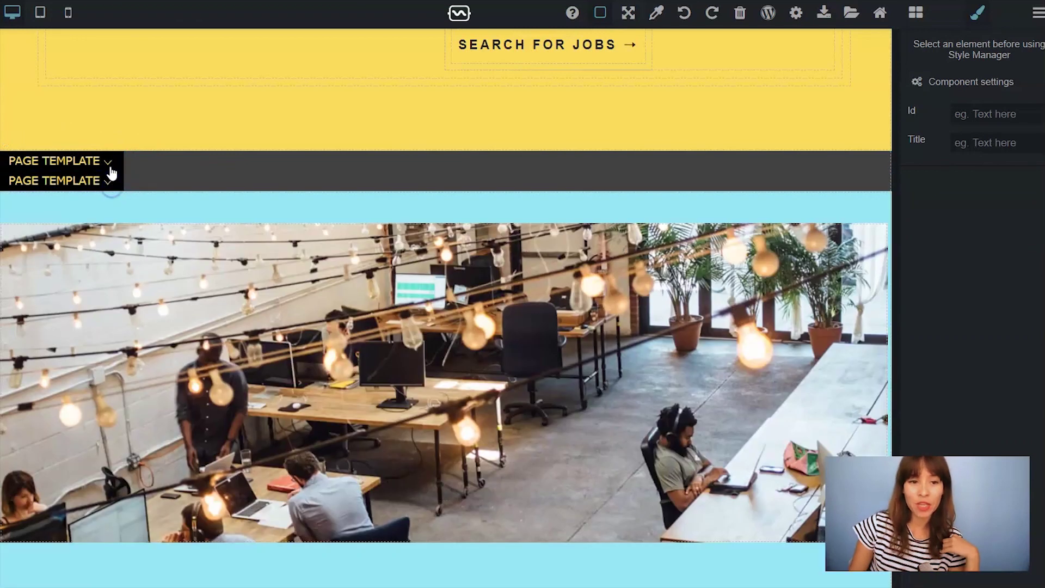
pyautogui.click(769, 12)
pyautogui.click(275, 463)
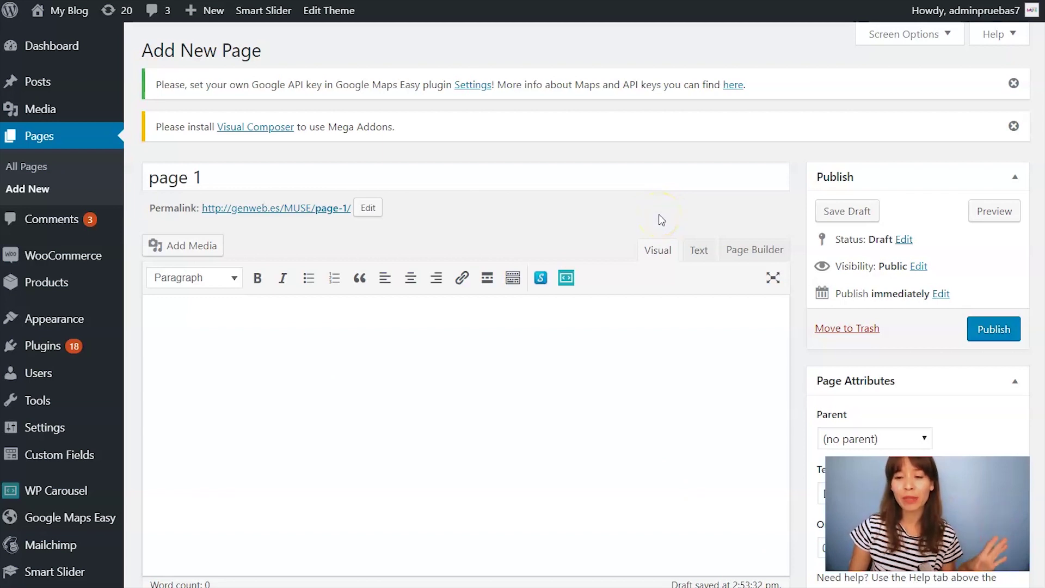
# Step: Assign Page Template 1 to page 1, publish it, and open its permalink in a new tab
pyautogui.scroll(-2, 662, 220)
pyautogui.scroll(-3, 914, 298)
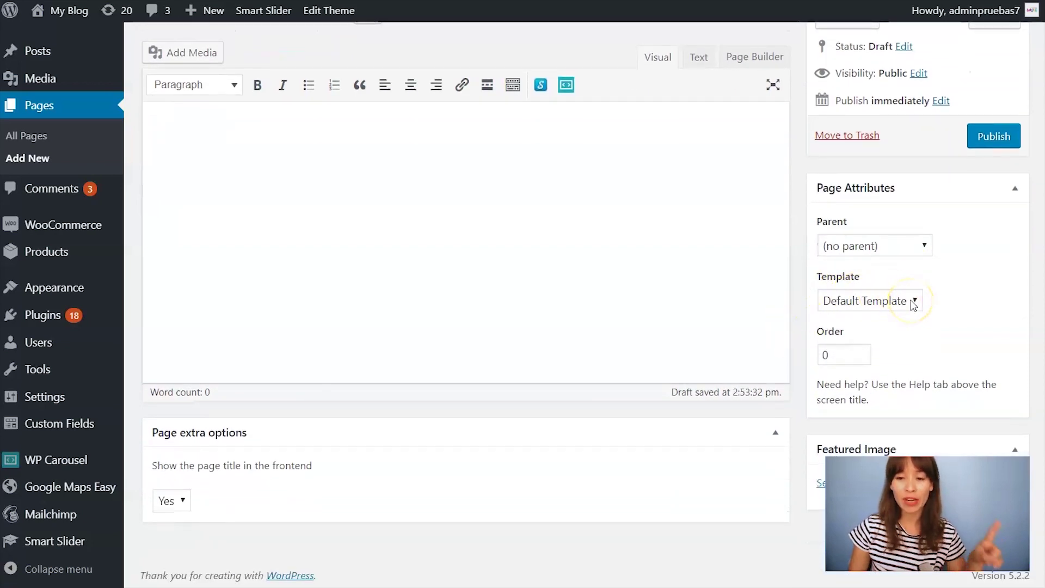
pyautogui.click(914, 303)
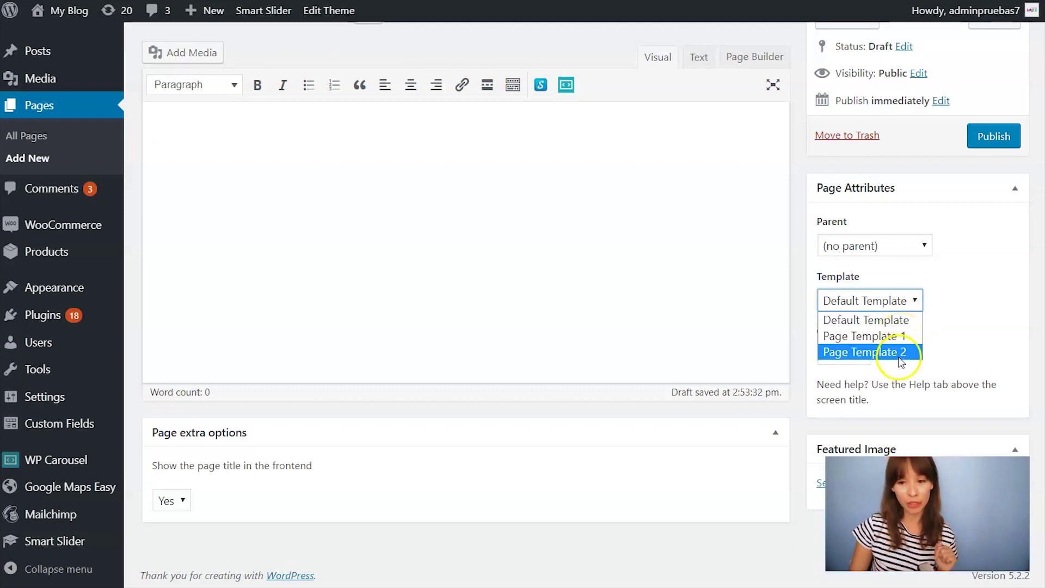
pyautogui.click(896, 337)
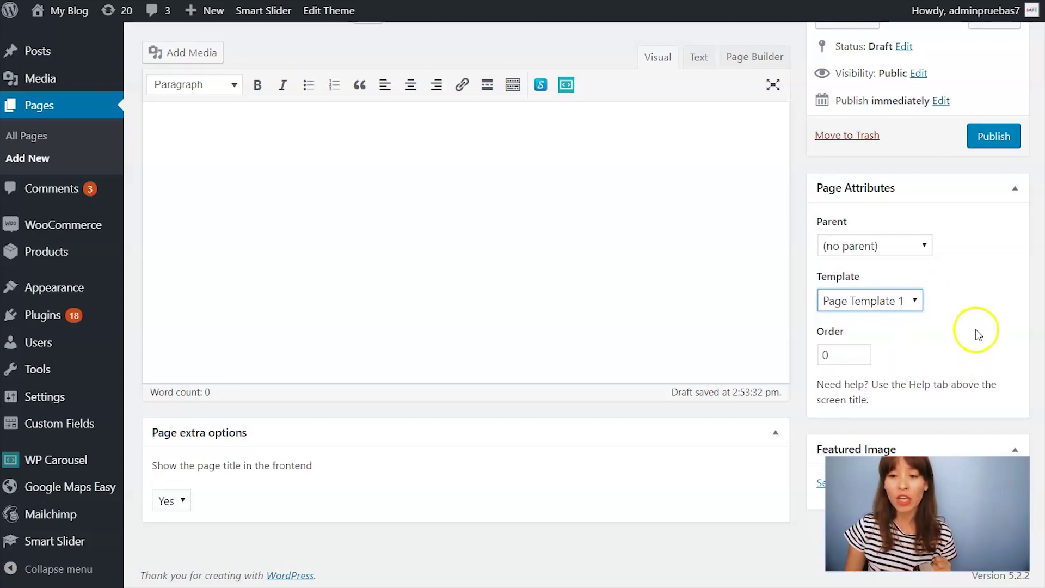
pyautogui.scroll(2, 888, 311)
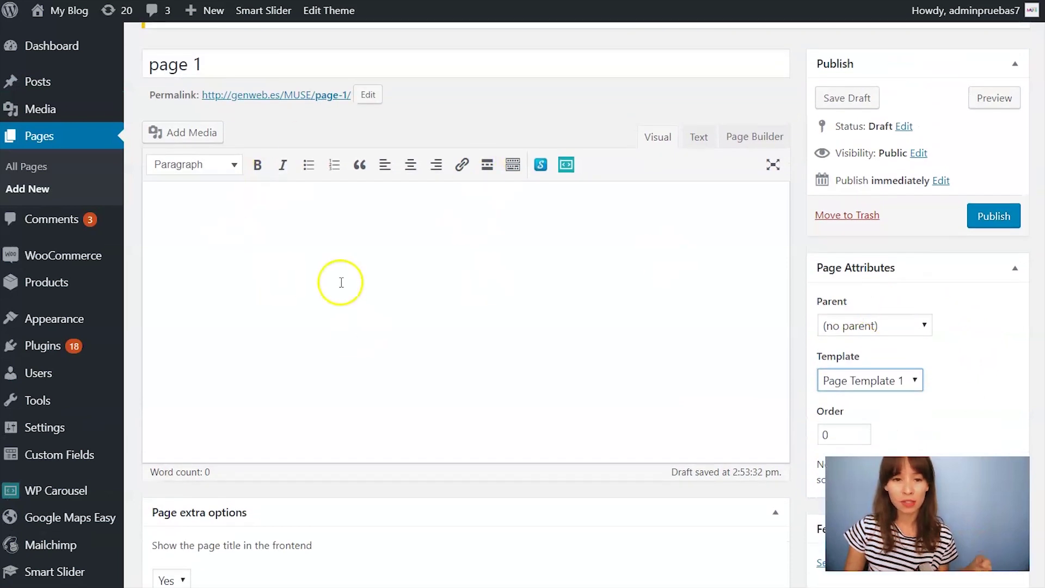
pyautogui.click(978, 216)
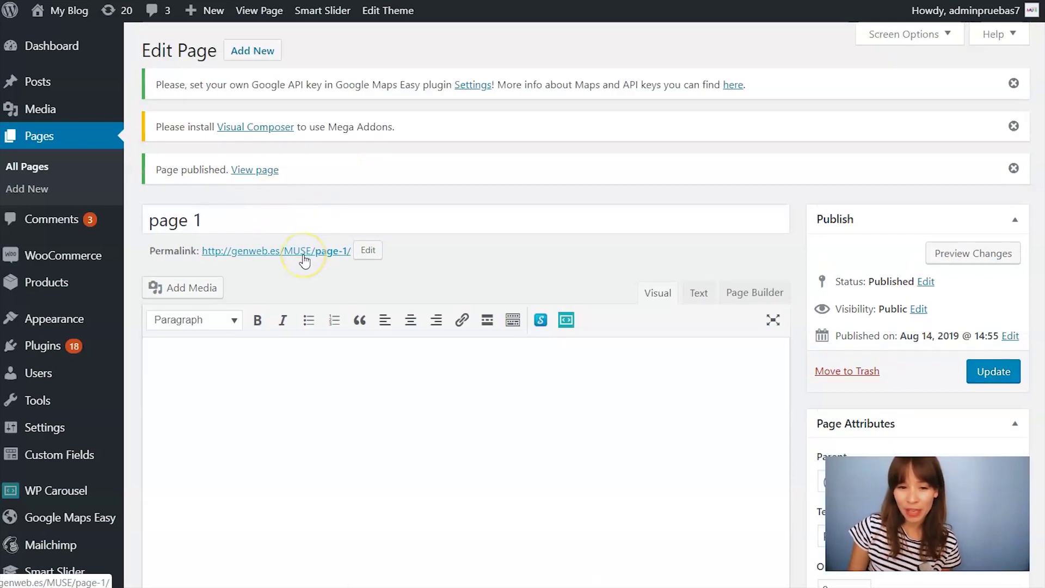
pyautogui.rightClick(303, 252)
pyautogui.click(339, 268)
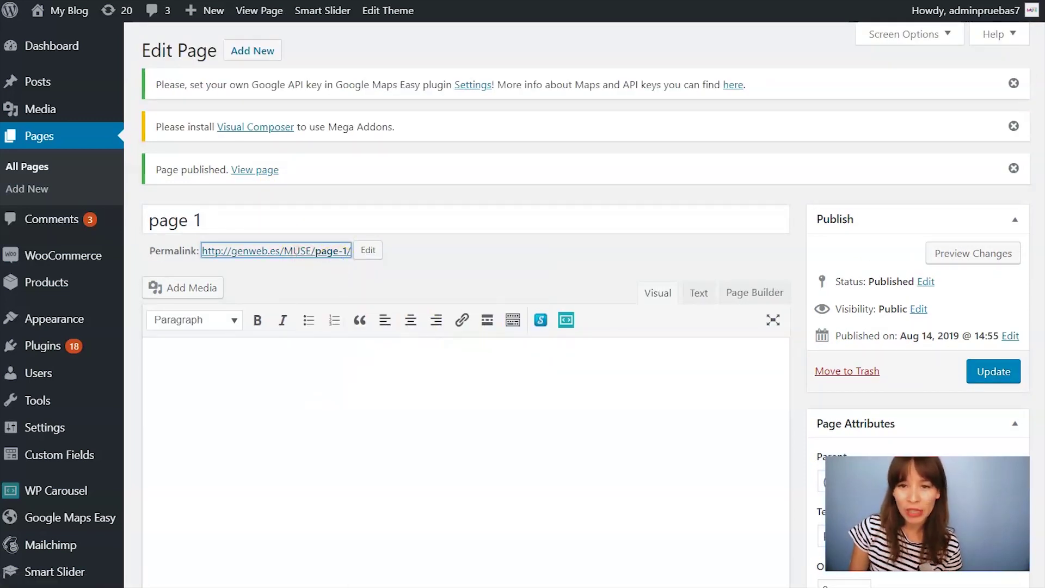
# Step: Review live page 1 with its wolf hero and PAGE 1 title, then return to the Edit Page tab
pyautogui.hotkey('ctrl', 'Tab')
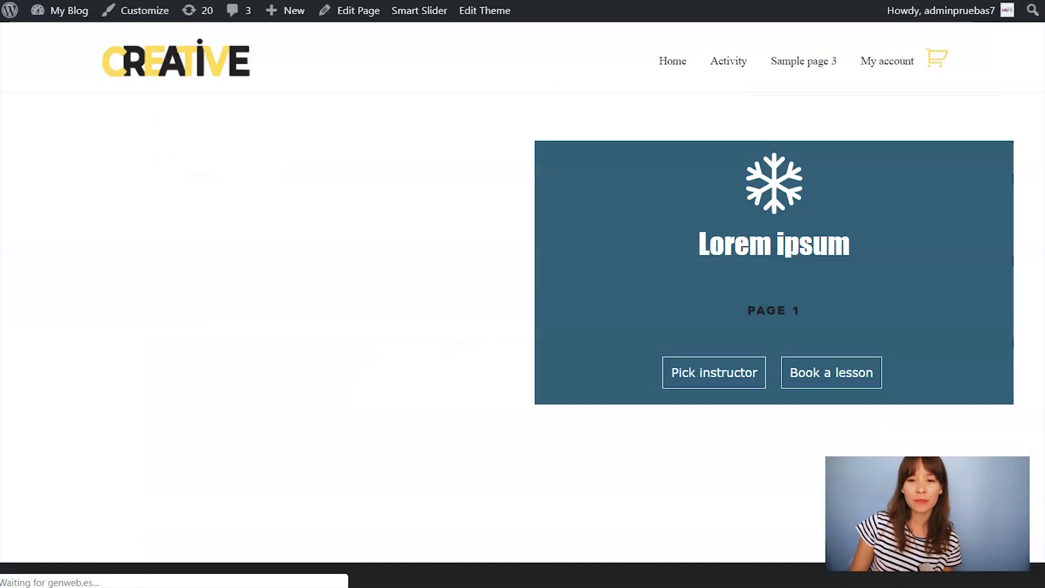
pyautogui.scroll(-2, 903, 287)
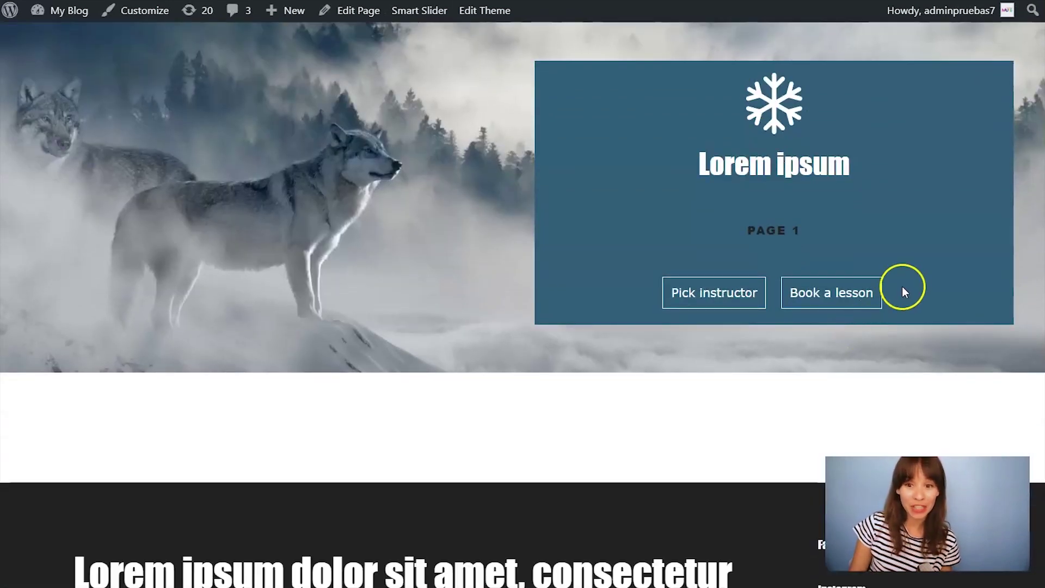
pyautogui.scroll(2, 905, 283)
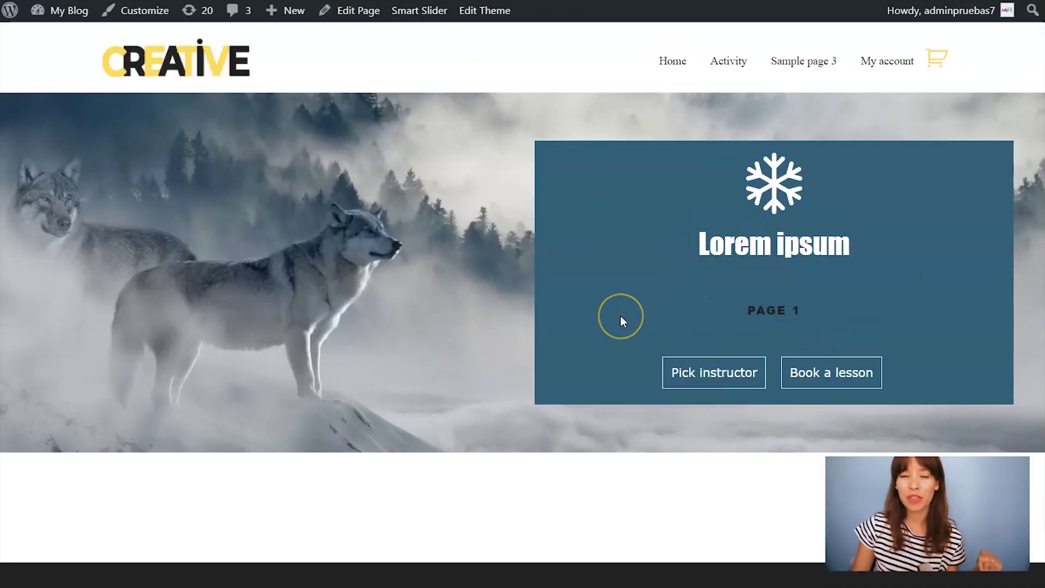
pyautogui.click(638, 39)
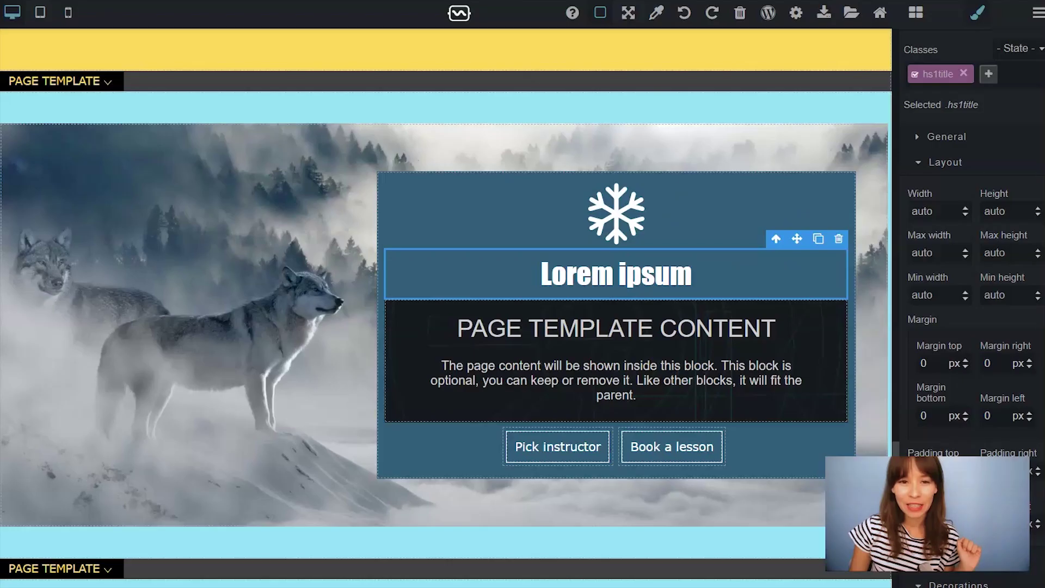
pyautogui.click(419, 263)
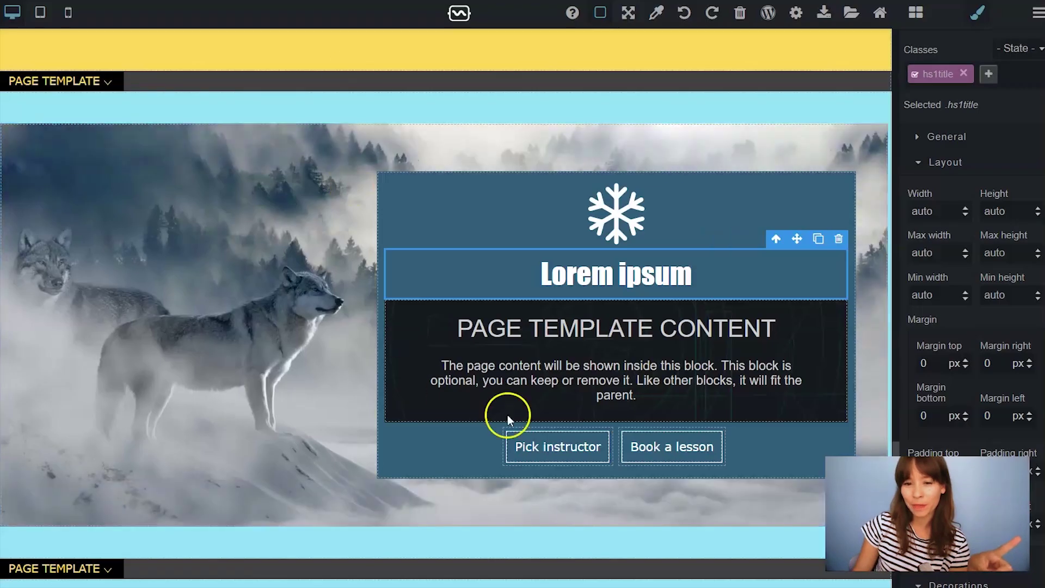
pyautogui.click(565, 379)
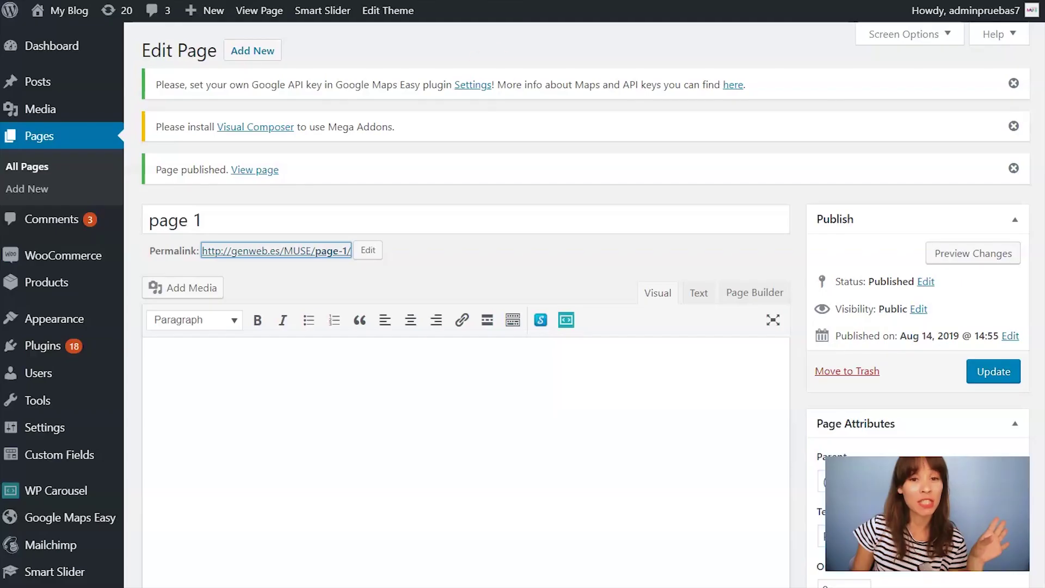
pyautogui.scroll(-3, 455, 514)
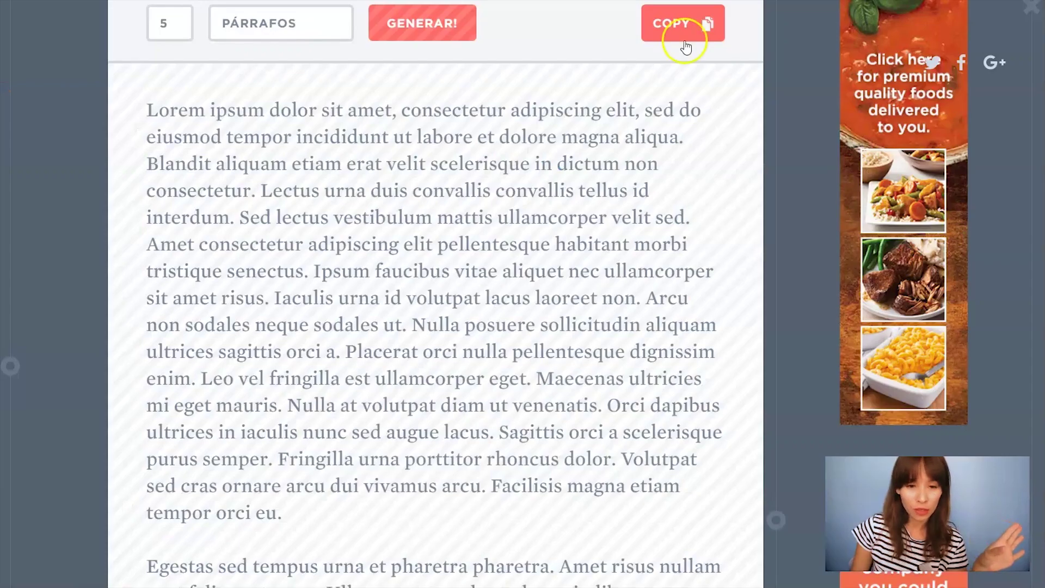
pyautogui.moveTo(292, 509); pyautogui.dragTo(138, 107)
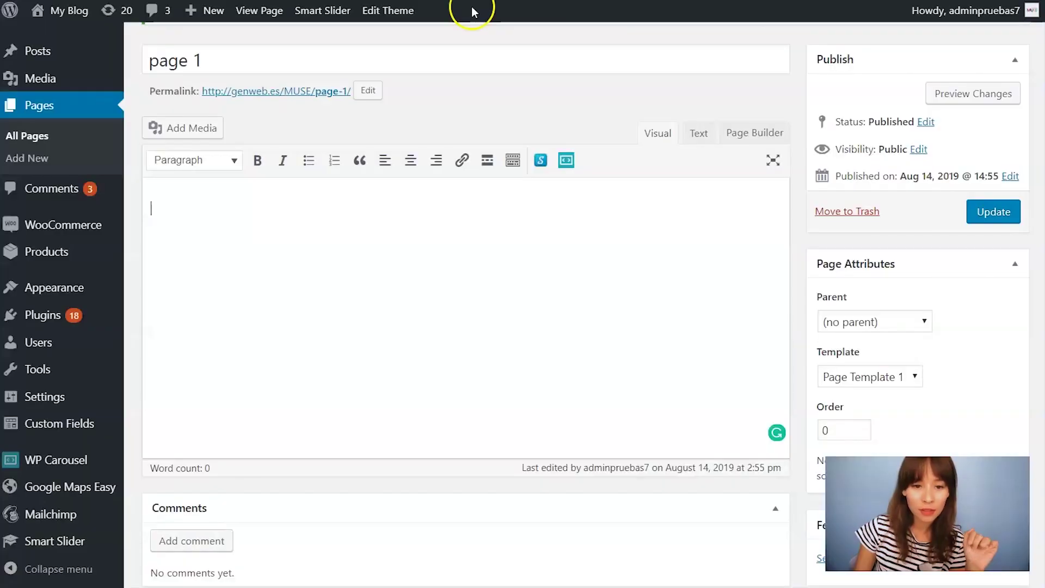
pyautogui.write('Lorem ipsum dolor sit amet, consectetur adipiscing elit, sed do eiusmod tempor incididunt ut labore et dolore magna aliqua. Blandit aliquam etiam erat velit scelerisque in dictum non consectetur. Lectus urna duis convallis convallis tellus id interdum. Sed lectus vestibulum mattis ullamcorper velit sed. Amet consectetur adipiscing elit pellentesque habitant morbi tristique senectus. Ipsum faucibus vitae aliquet nec ullamcorper sit amet risus. Iaculis urna id volutpat lacus laoreet non. Arcu non sodales neque sodales ut. Nulla posuere sollicitudin aliquam ultrices sagittis orci a. Placerat orci nulla pellentesque dignissim enim. Leo vel fringilla est ullamcorper eget. Maecenas ultricies mi eget mauris. Nulla at volutpat diam ut venenatis. Orci dapibus ultrices in iaculis nunc sed augue lacus. Sagittis orci a scelerisque purus semper. Fringilla urna porttitor rhoncus dolor. Volutpat sed cras ornare arcu dui vivamus arcu. Facilisis magna etiam tempor orci eu.')
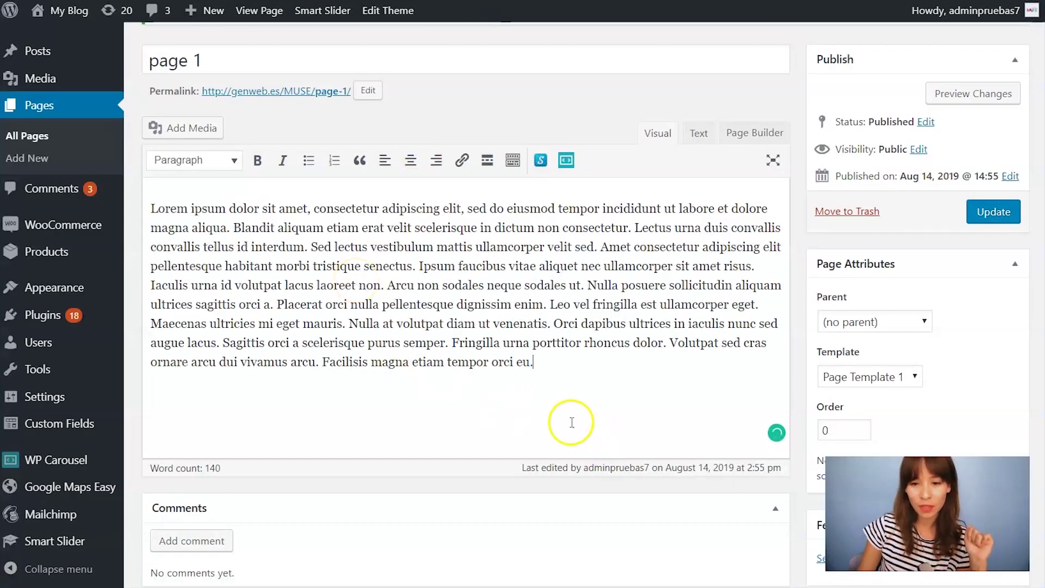
pyautogui.click(994, 212)
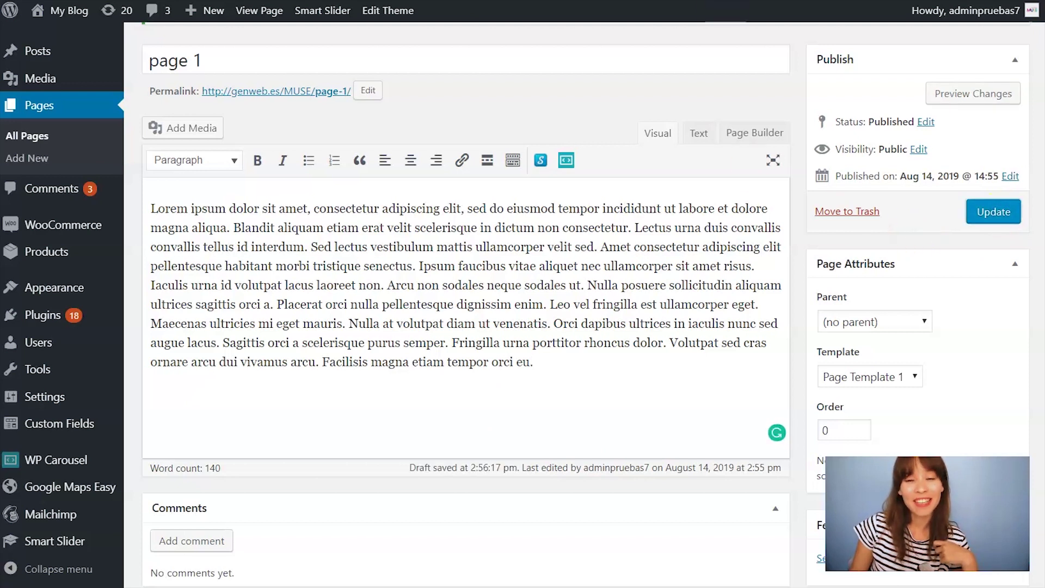
pyautogui.hotkey('ctrl', 'Tab')
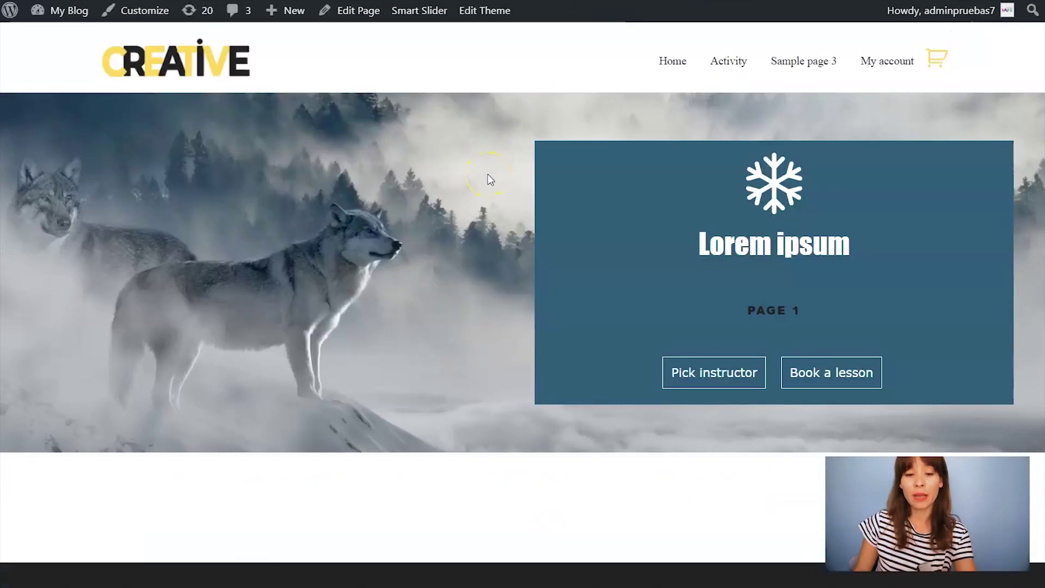
pyautogui.press('F5')
pyautogui.scroll(-5, 518, 191)
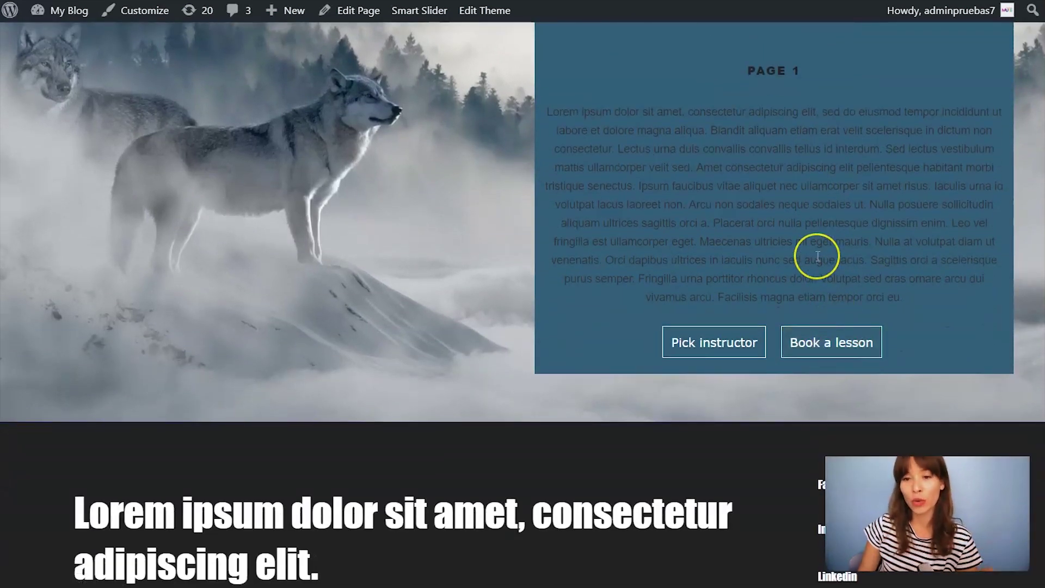
pyautogui.scroll(2, 817, 257)
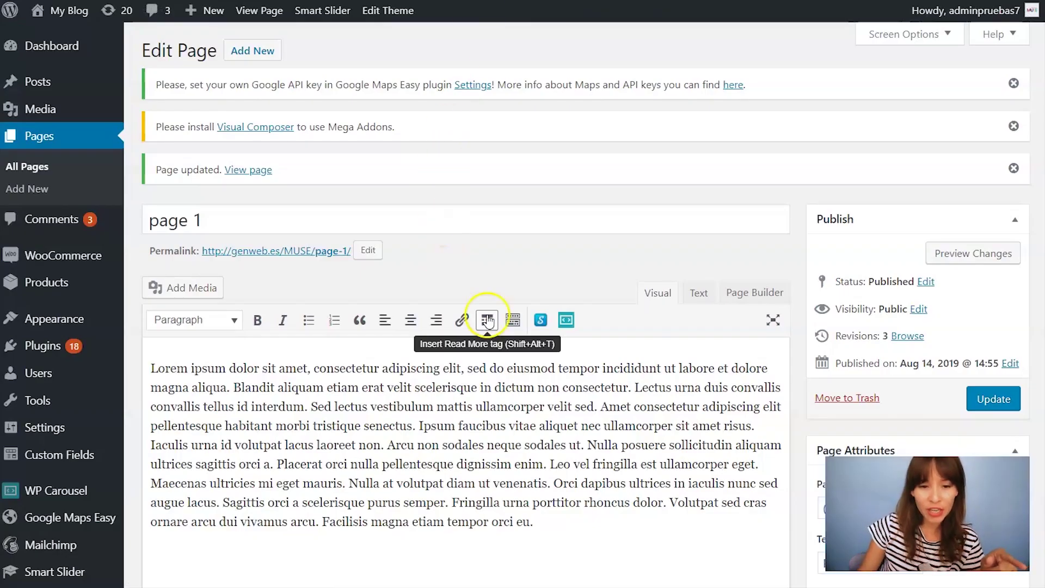
# Step: Color the whole Lorem ipsum paragraph White and update page 1
pyautogui.scroll(-3, 520, 294)
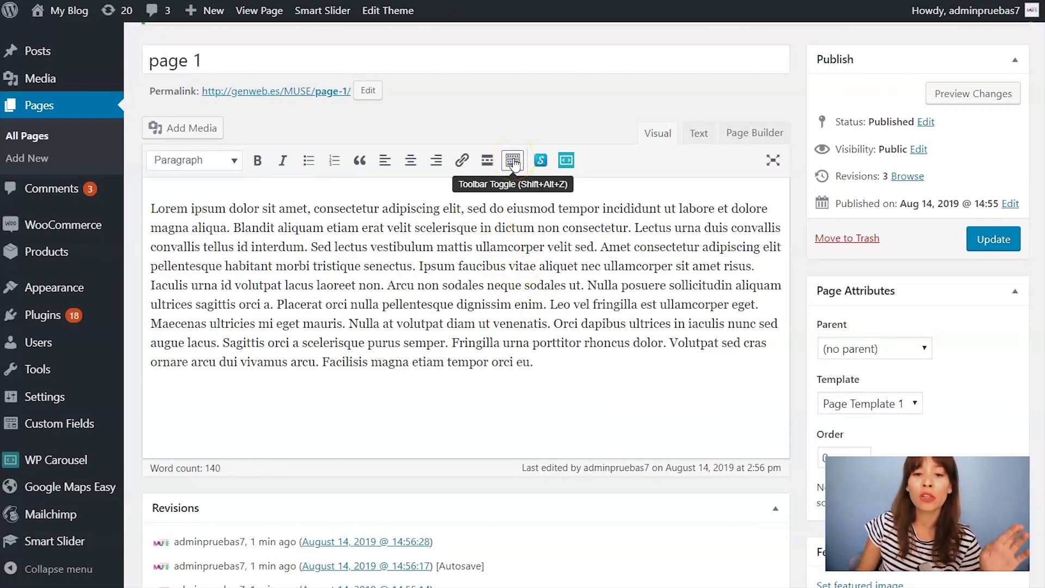
pyautogui.click(513, 161)
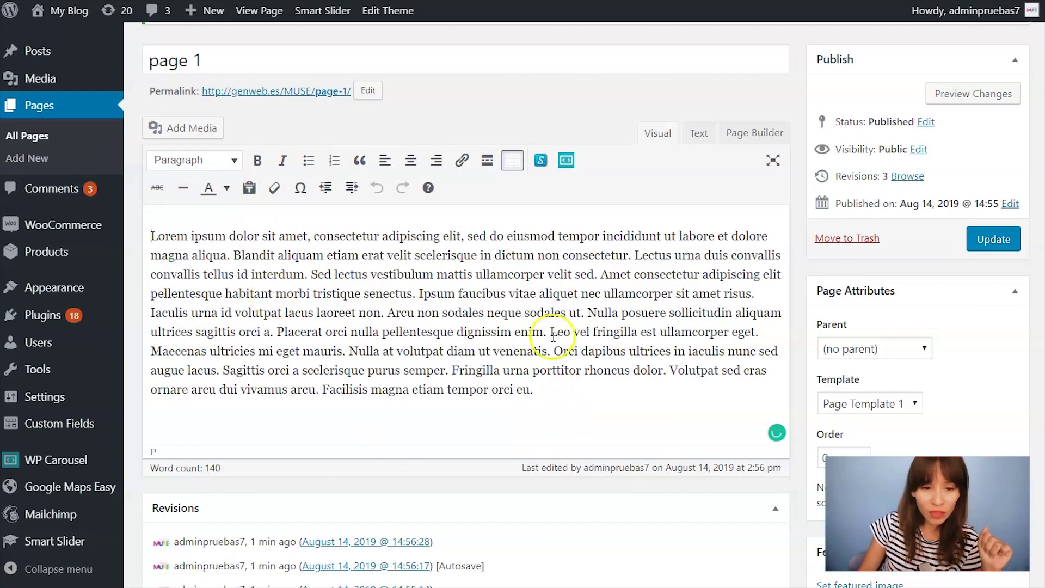
pyautogui.moveTo(602, 378); pyautogui.dragTo(128, 244)
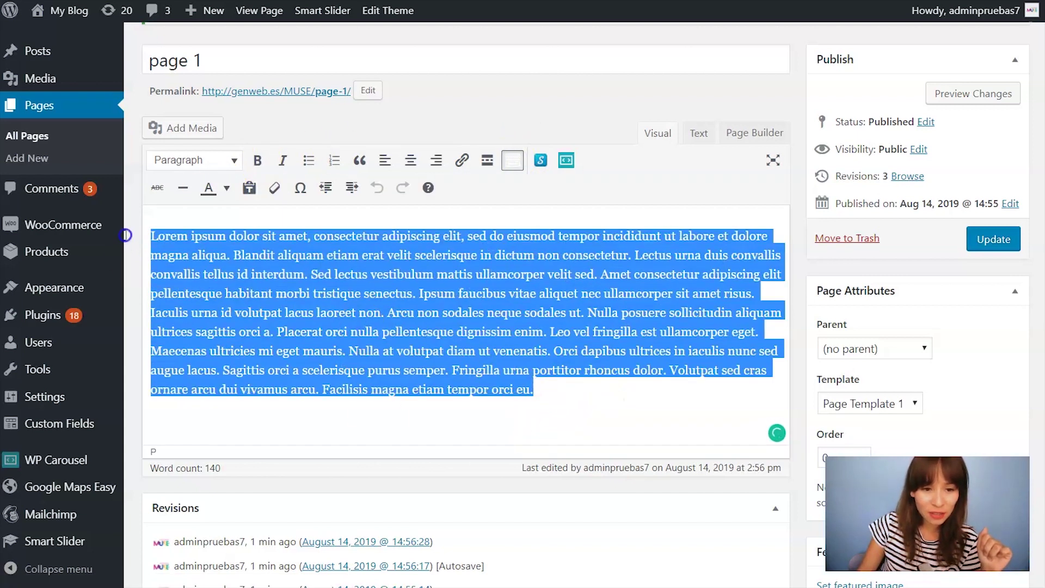
pyautogui.click(226, 188)
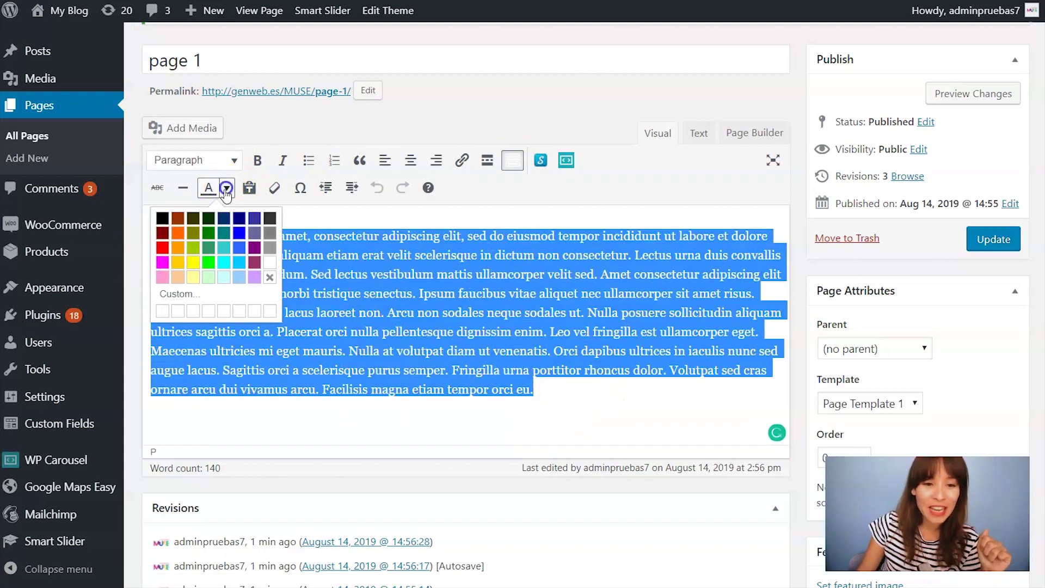
pyautogui.click(272, 265)
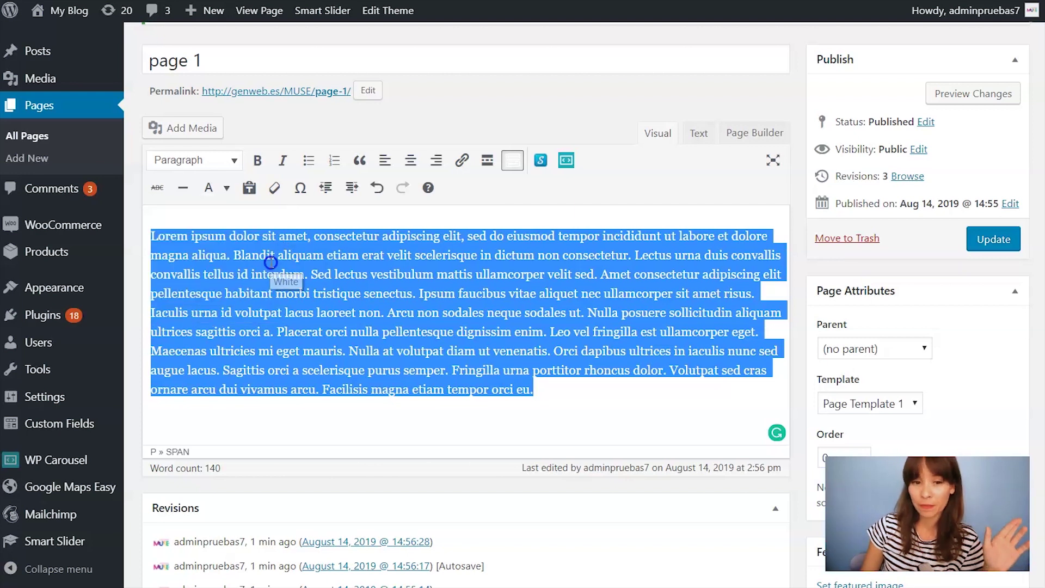
pyautogui.click(462, 319)
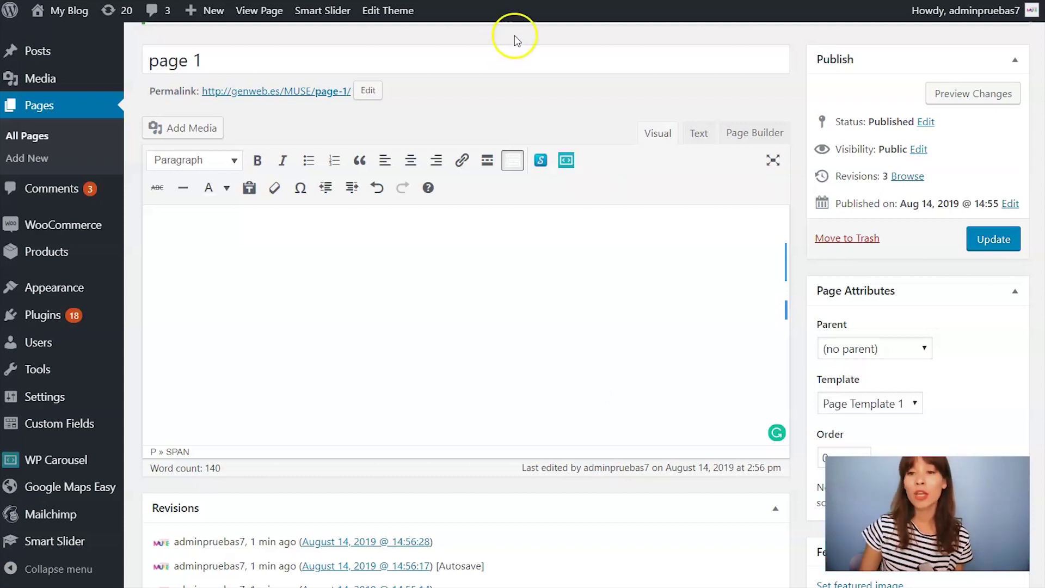
pyautogui.click(992, 242)
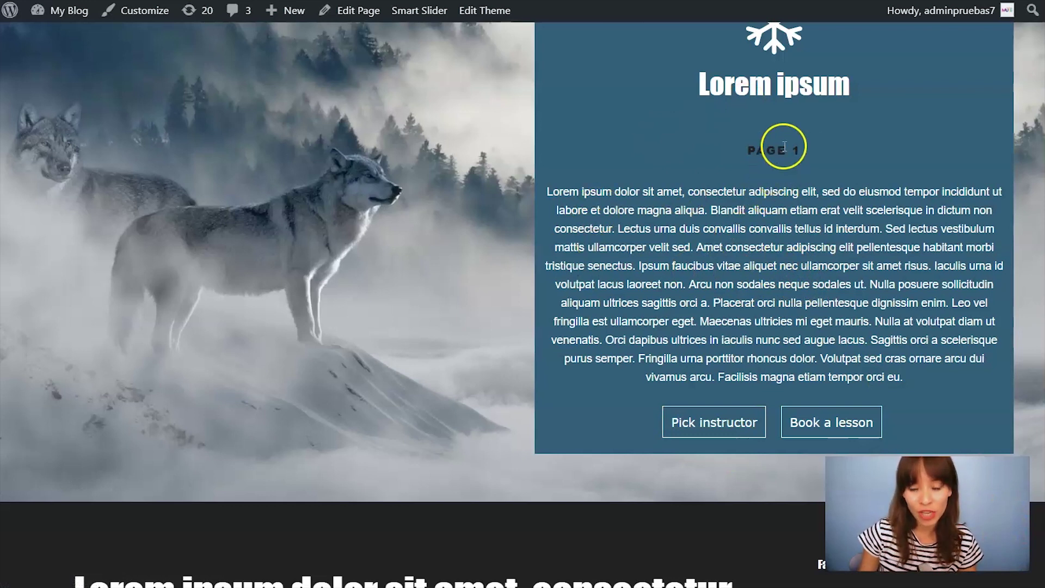
# Step: In Customize > Main Options, set the page title color to white (#ffffff)
pyautogui.click(143, 20)
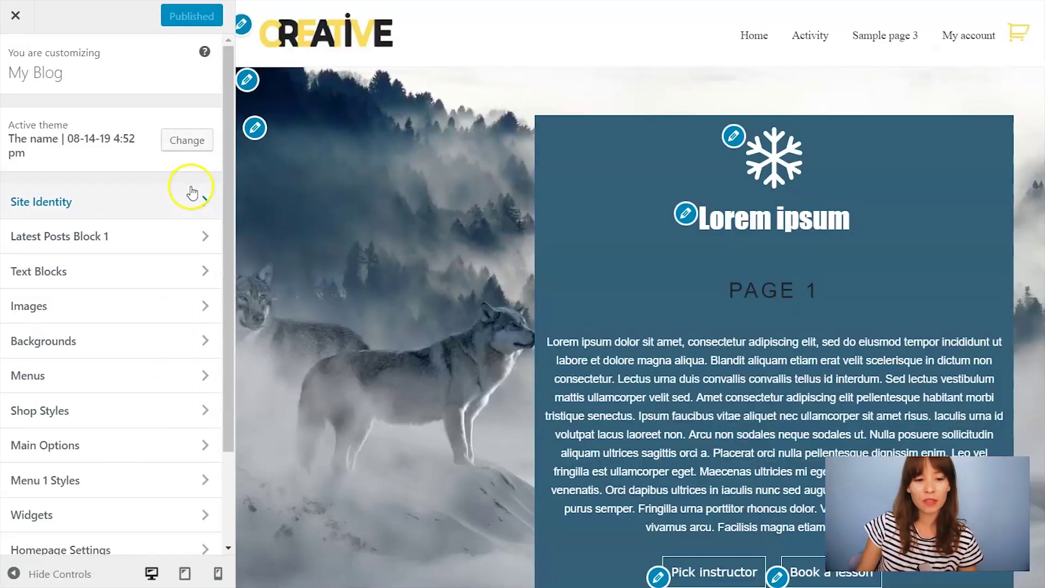
pyautogui.click(149, 444)
pyautogui.scroll(-4, 143, 245)
pyautogui.scroll(-5, 141, 246)
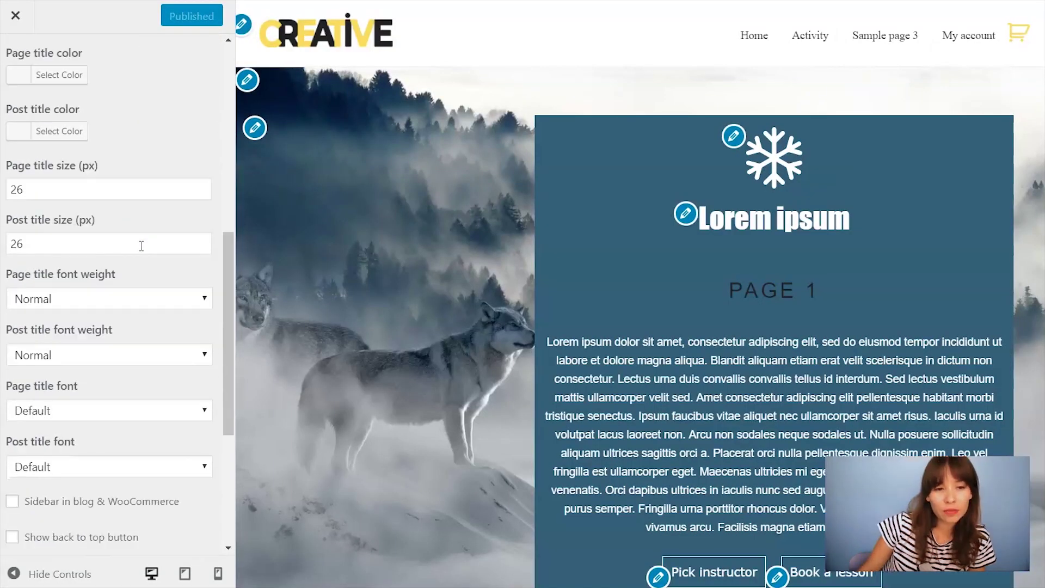
pyautogui.scroll(2, 141, 245)
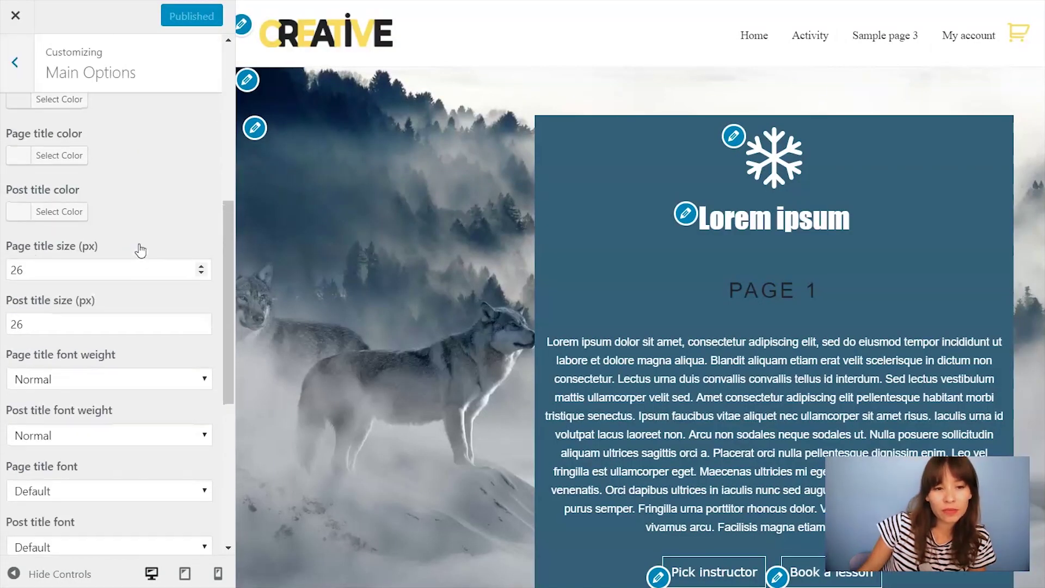
pyautogui.click(61, 159)
pyautogui.click(41, 339)
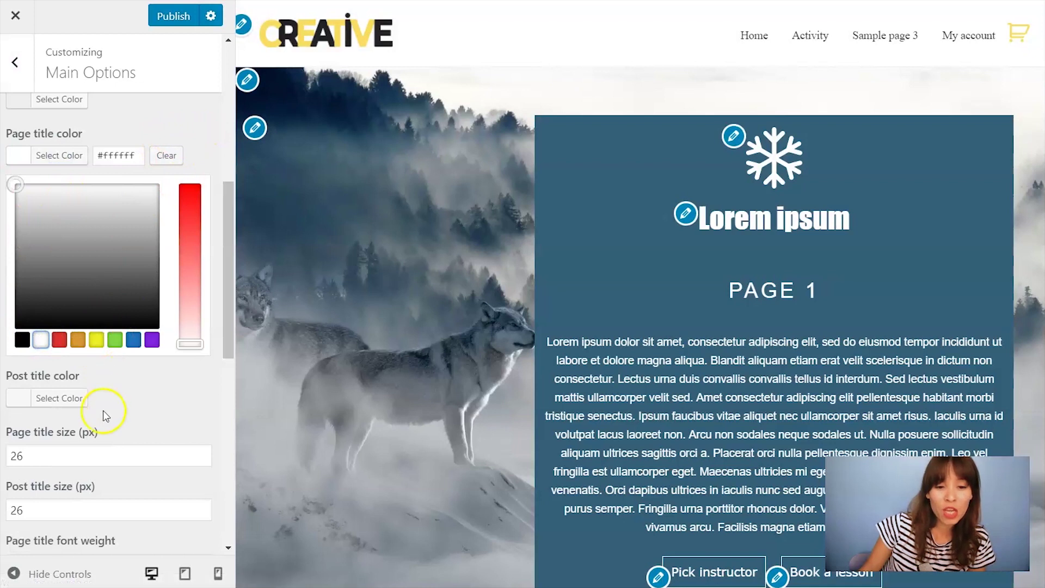
# Step: Set the page title size to 18 and font to Impact, then publish
pyautogui.scroll(-2, 66, 430)
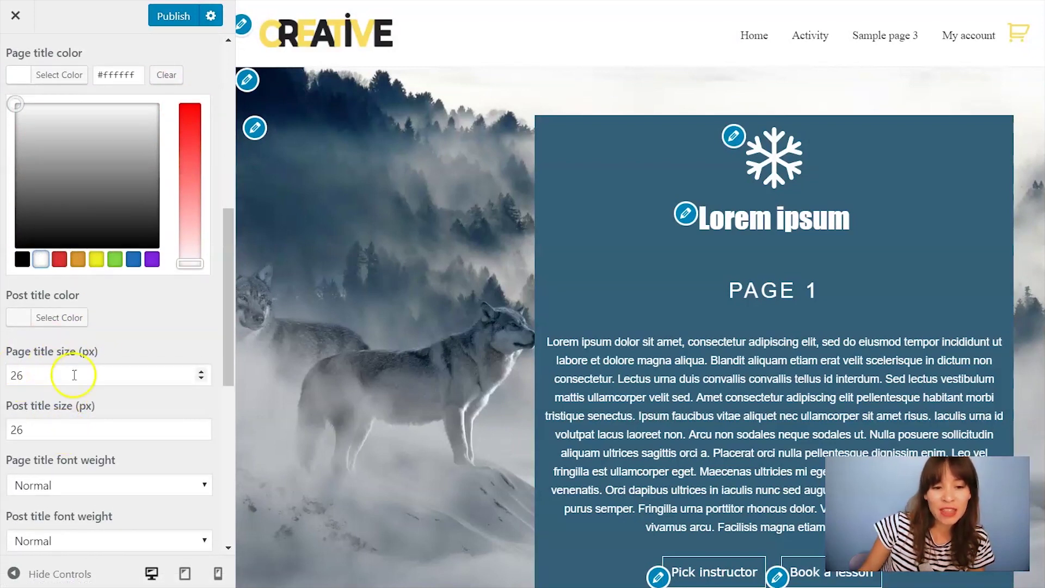
pyautogui.moveTo(17, 376); pyautogui.dragTo(33, 377)
pyautogui.write('18')
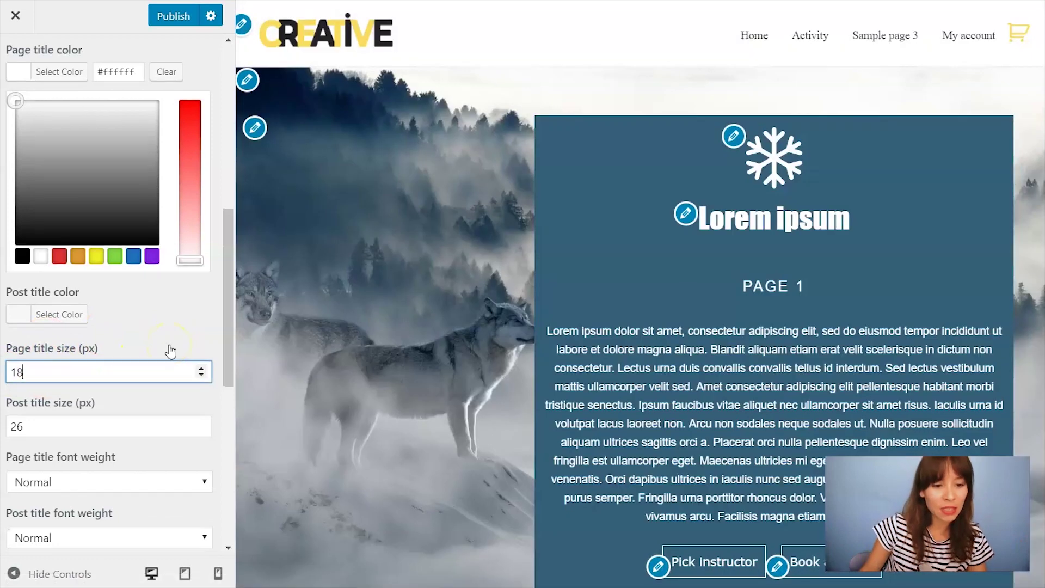
pyautogui.scroll(-8, 168, 351)
pyautogui.click(101, 256)
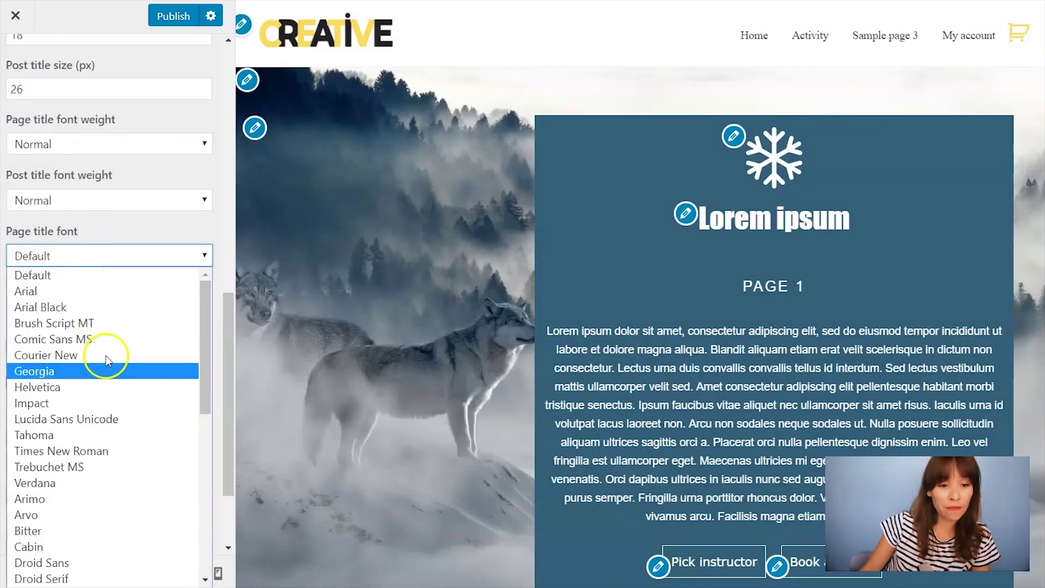
pyautogui.click(109, 404)
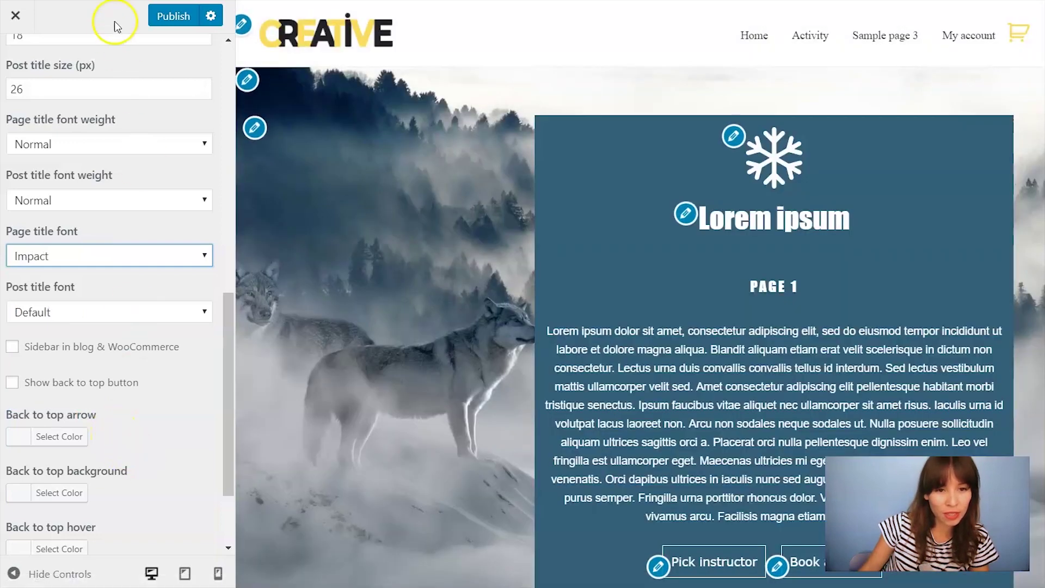
pyautogui.click(169, 17)
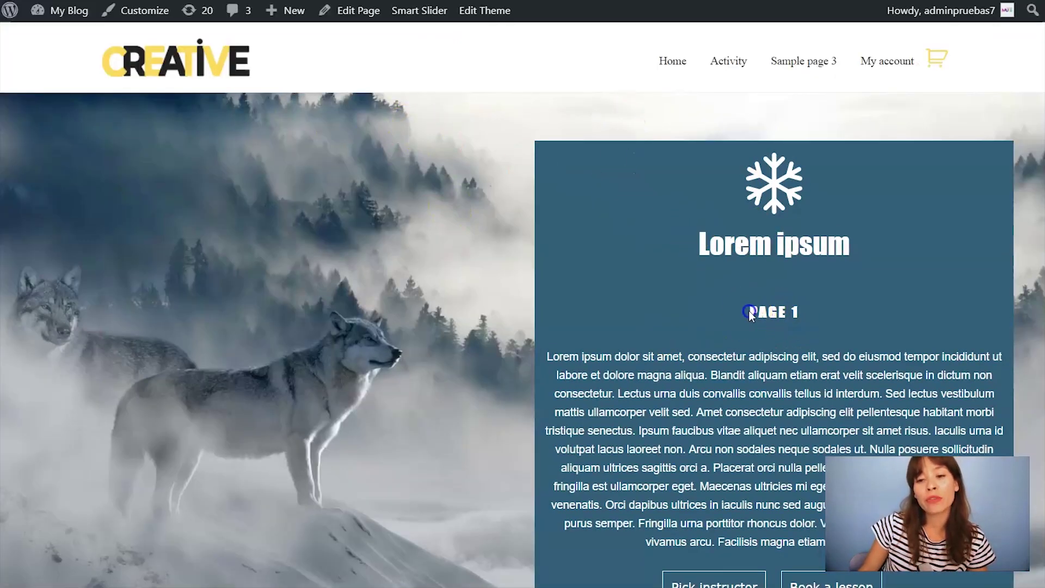
# Step: Set page 1's 'Show the page title in the frontend' to No, update it, and reload the live page
pyautogui.moveTo(749, 311); pyautogui.dragTo(818, 311)
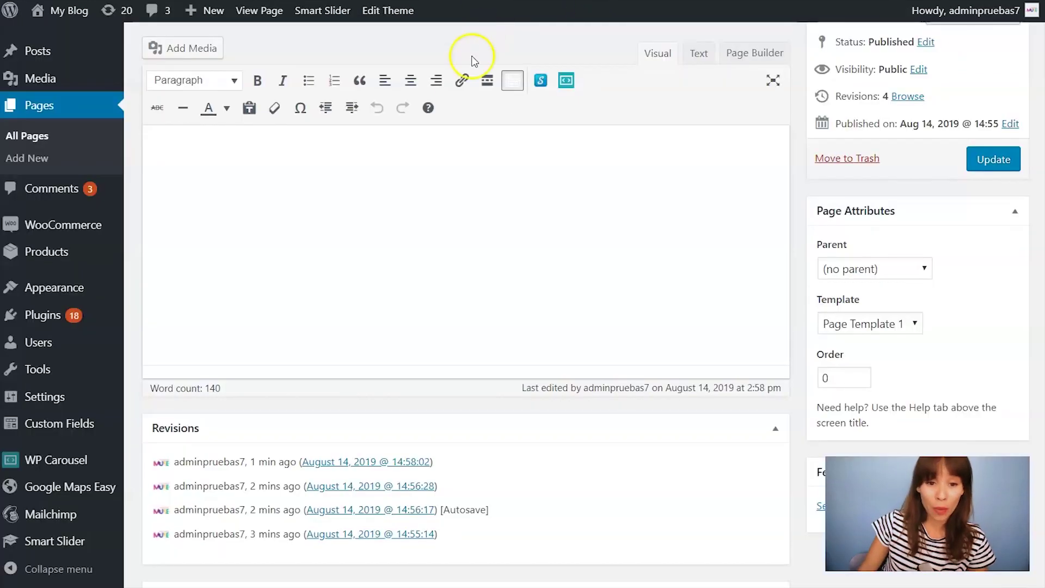
pyautogui.scroll(-5, 460, 79)
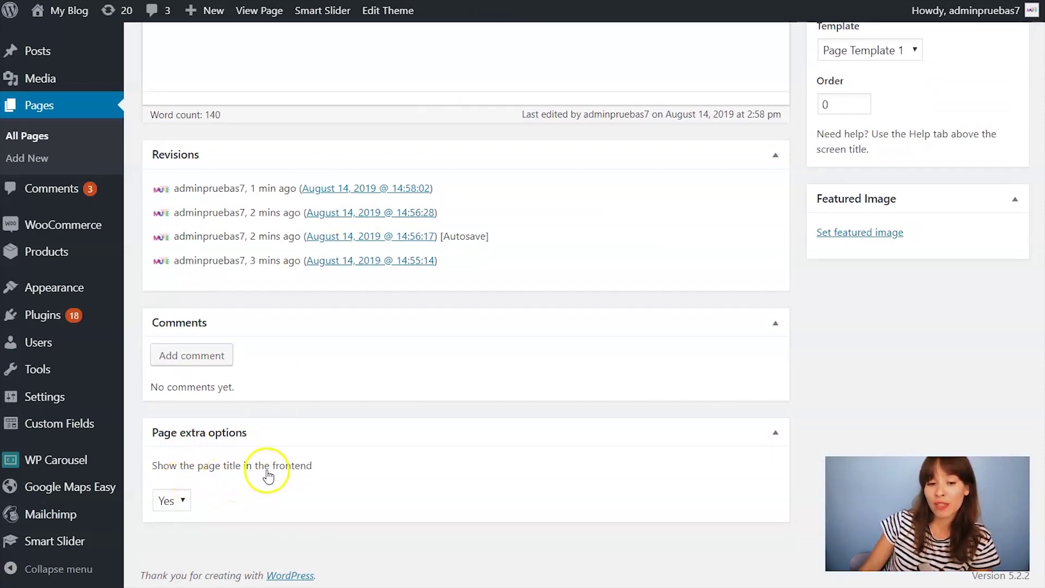
pyautogui.click(173, 500)
pyautogui.click(166, 534)
pyautogui.scroll(8, 893, 397)
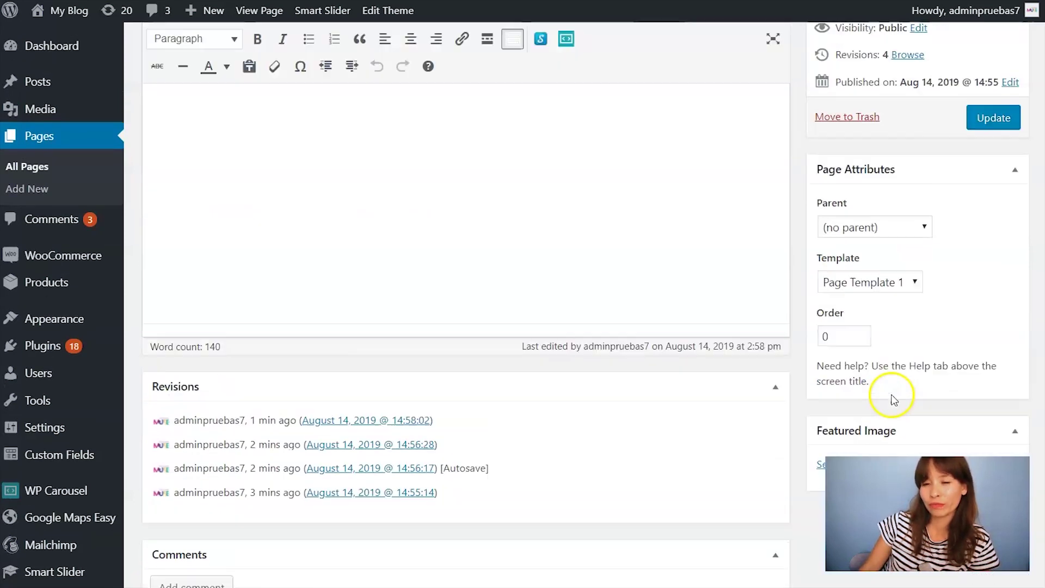
pyautogui.click(984, 286)
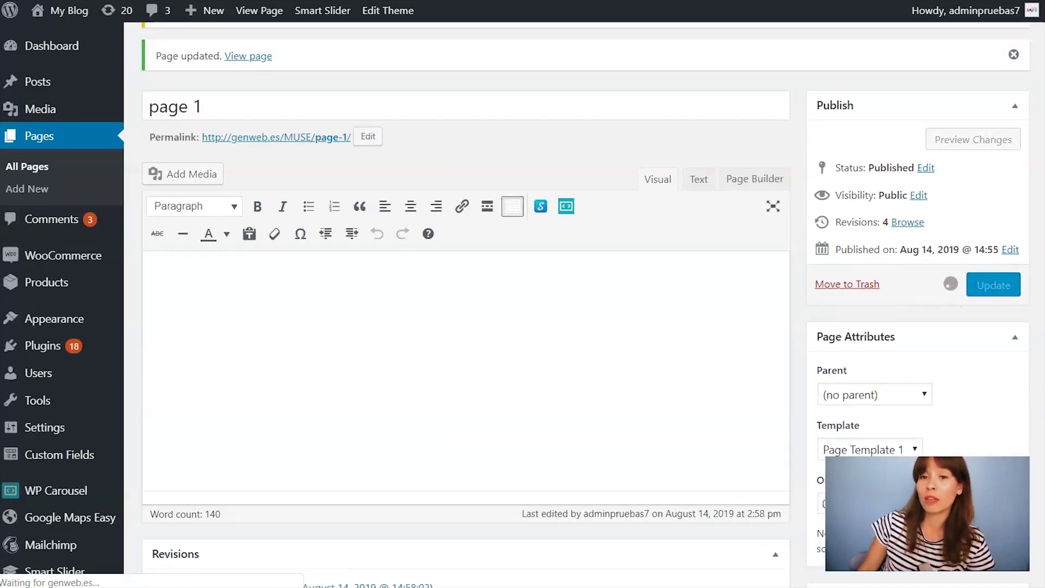
pyautogui.press('F5')
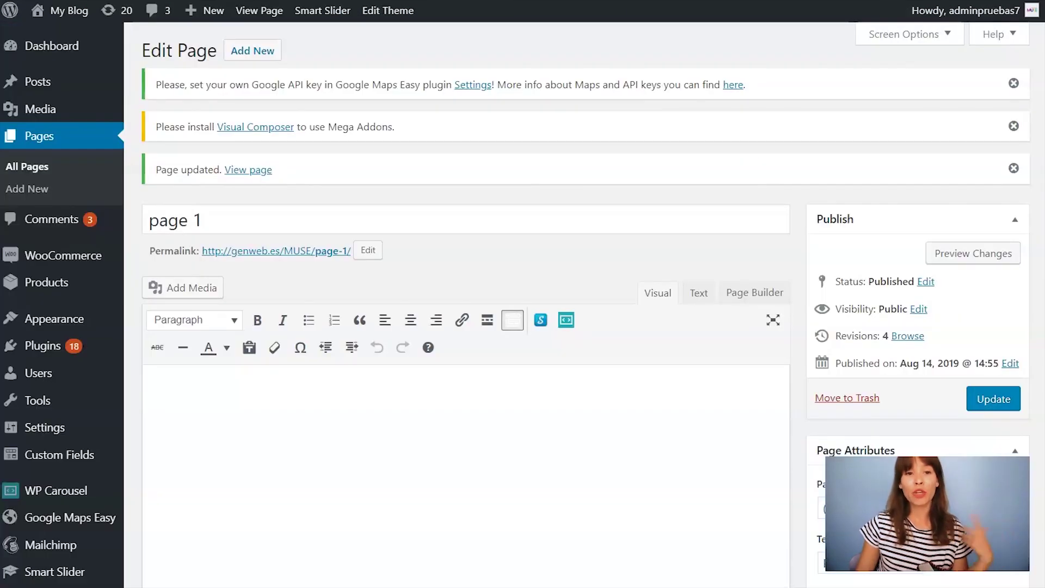
# Step: Start a new page titled 'page 2' and assign it Page Template 1
pyautogui.click(267, 48)
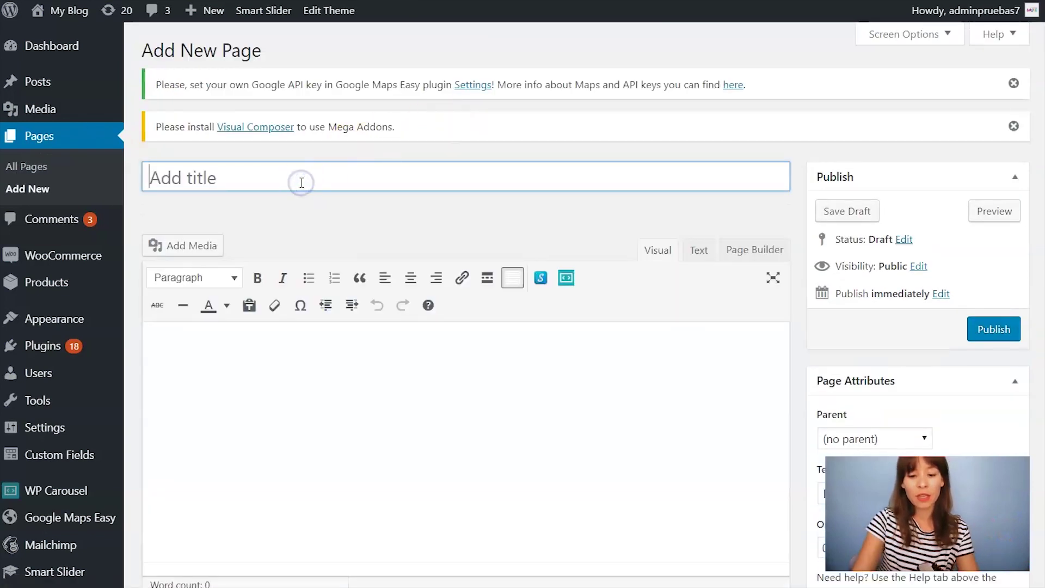
pyautogui.write('page 2')
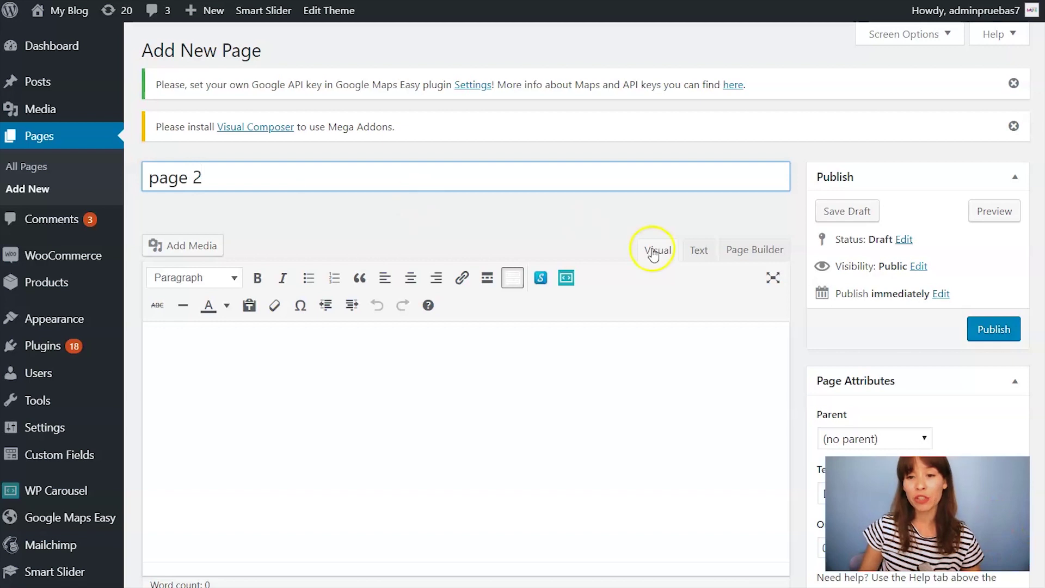
pyautogui.scroll(-4, 821, 173)
pyautogui.click(893, 301)
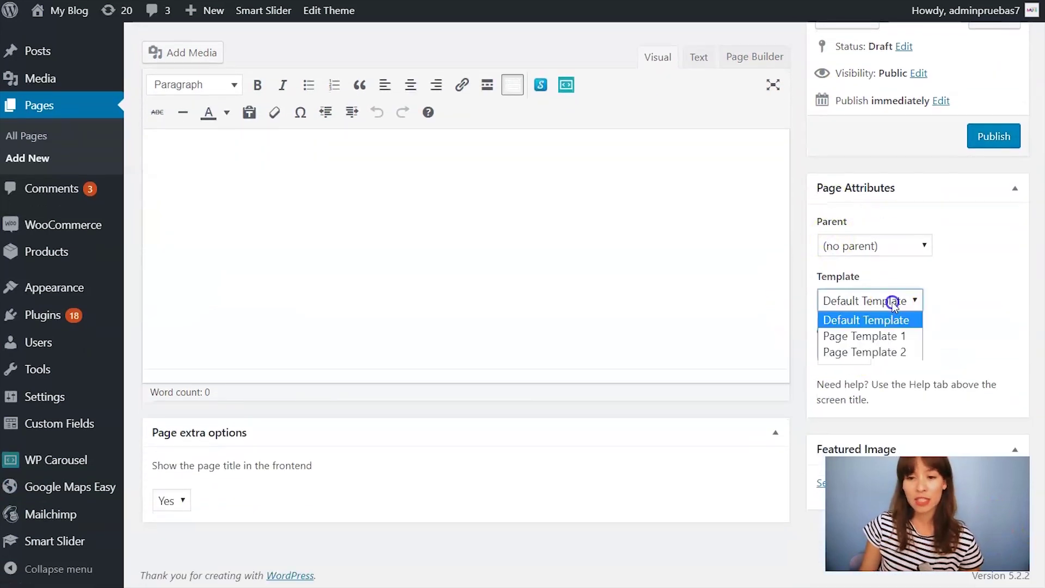
pyautogui.click(901, 338)
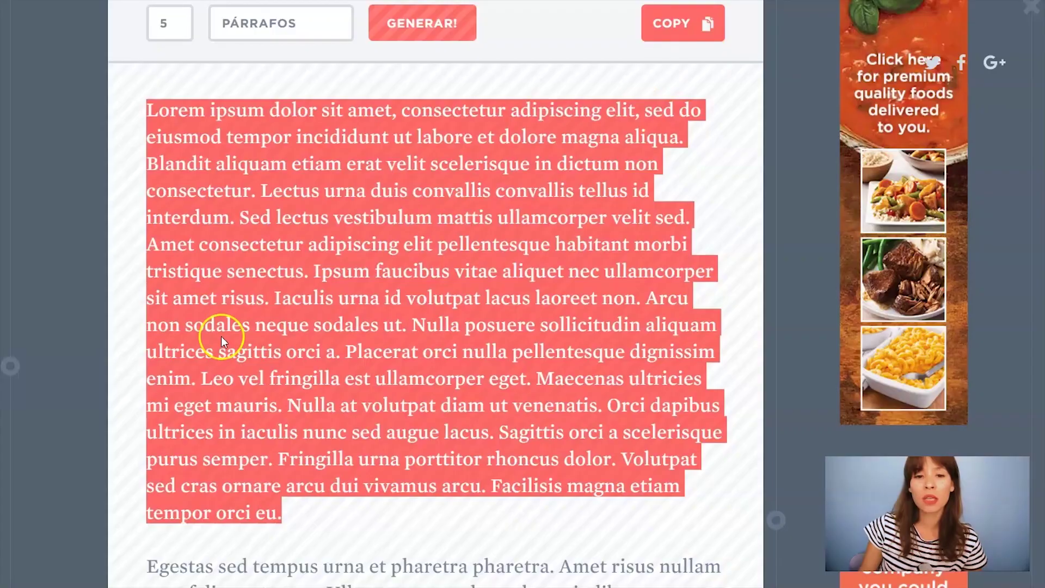
pyautogui.scroll(-10, 222, 338)
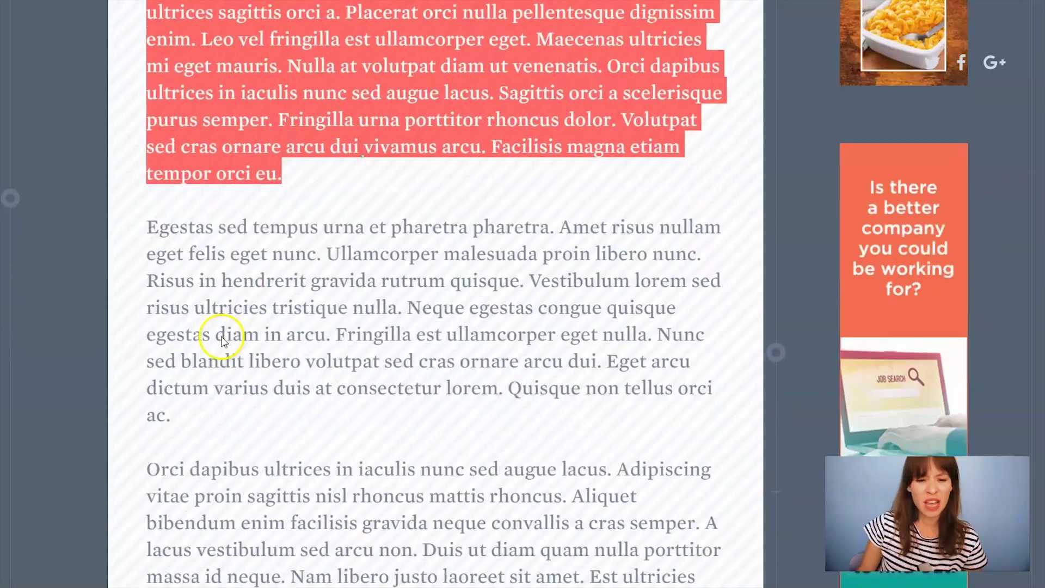
pyautogui.scroll(-5, 518, 378)
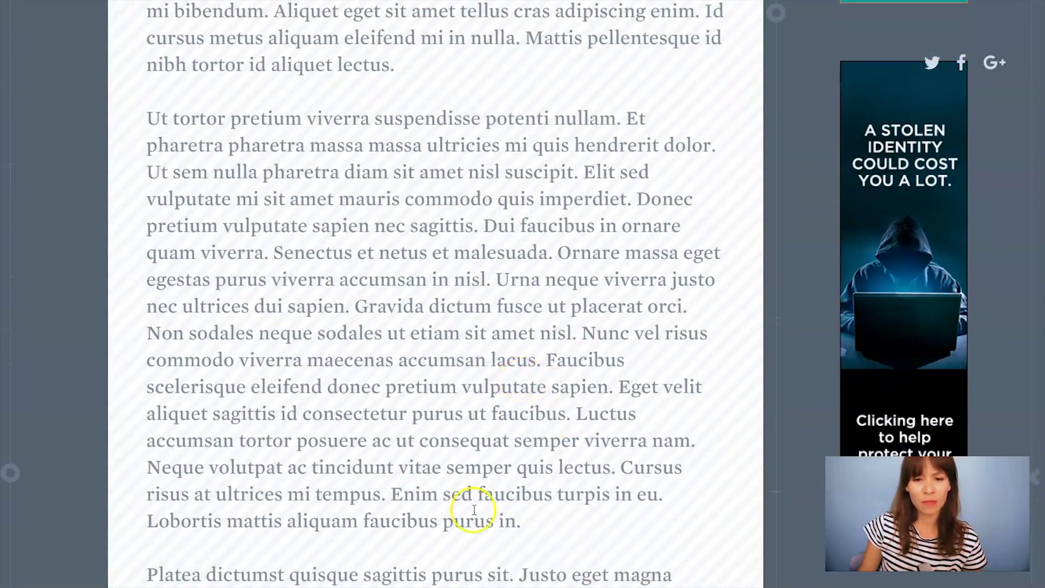
# Step: Paste the lorem ipsum paragraphs into the page body and colour the text white
pyautogui.moveTo(545, 533); pyautogui.dragTo(131, 36)
pyautogui.hotkey('ctrl', 'c')
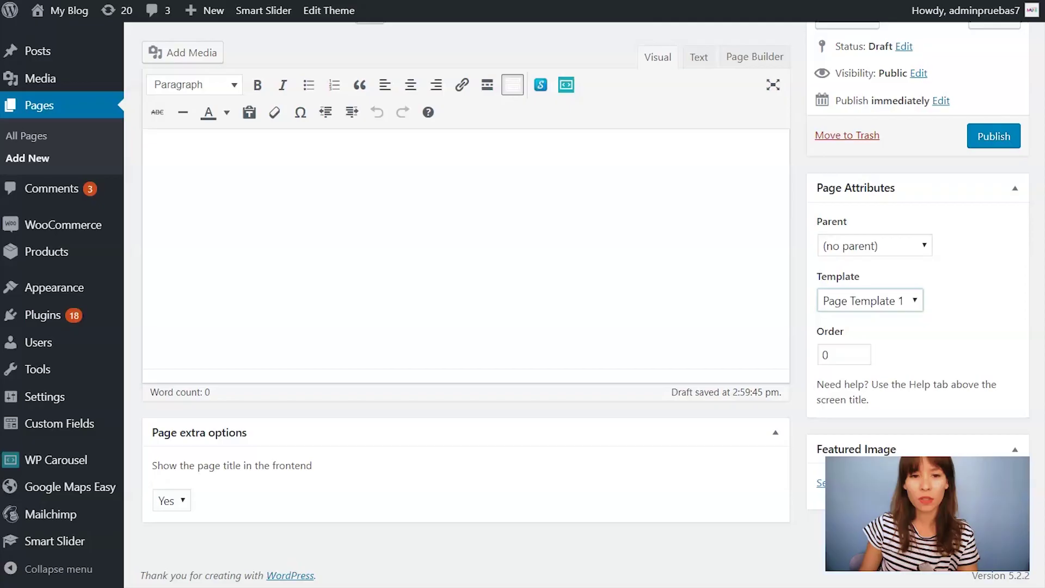
pyautogui.click(436, 196)
pyautogui.hotkey('ctrl', 'v')
pyautogui.scroll(-5, 693, 216)
pyautogui.moveTo(656, 349); pyautogui.dragTo(154, 340)
pyautogui.click(226, 306)
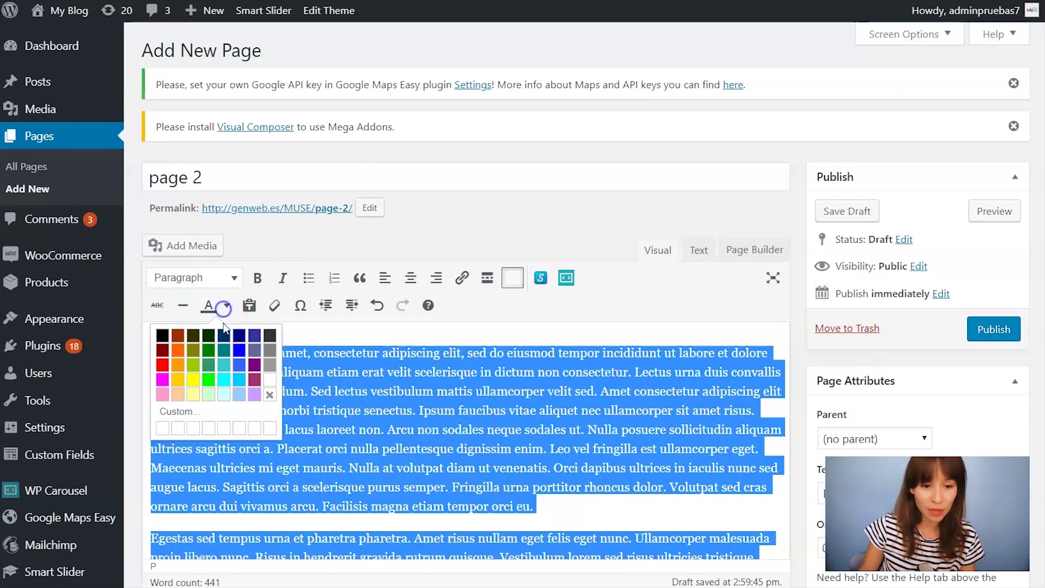
pyautogui.click(275, 378)
# Step: Hide the page title on the front end, publish page 2, and open its permalink in a new tab
pyautogui.scroll(-10, 305, 381)
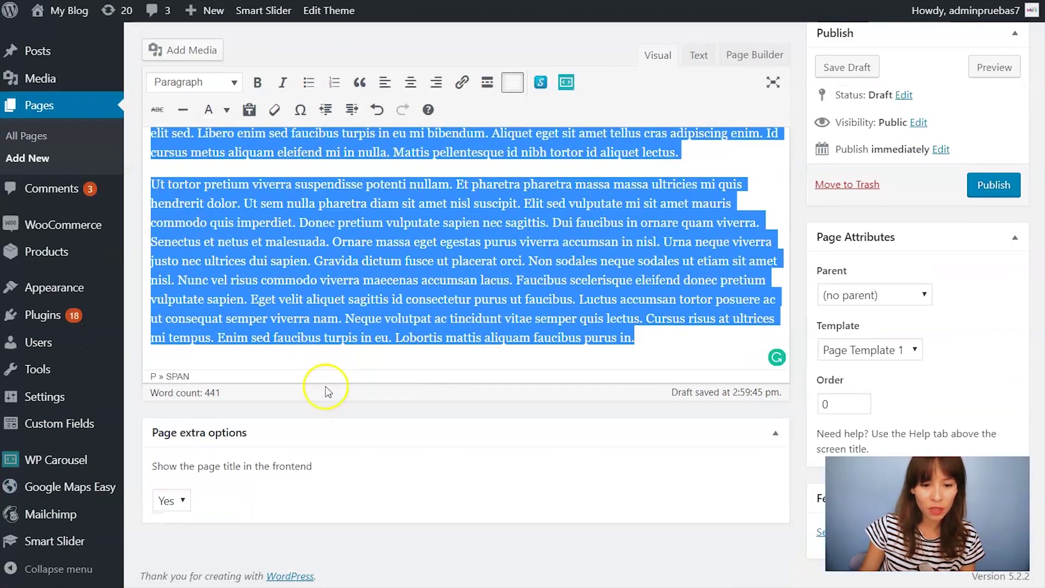
pyautogui.click(186, 501)
pyautogui.click(180, 522)
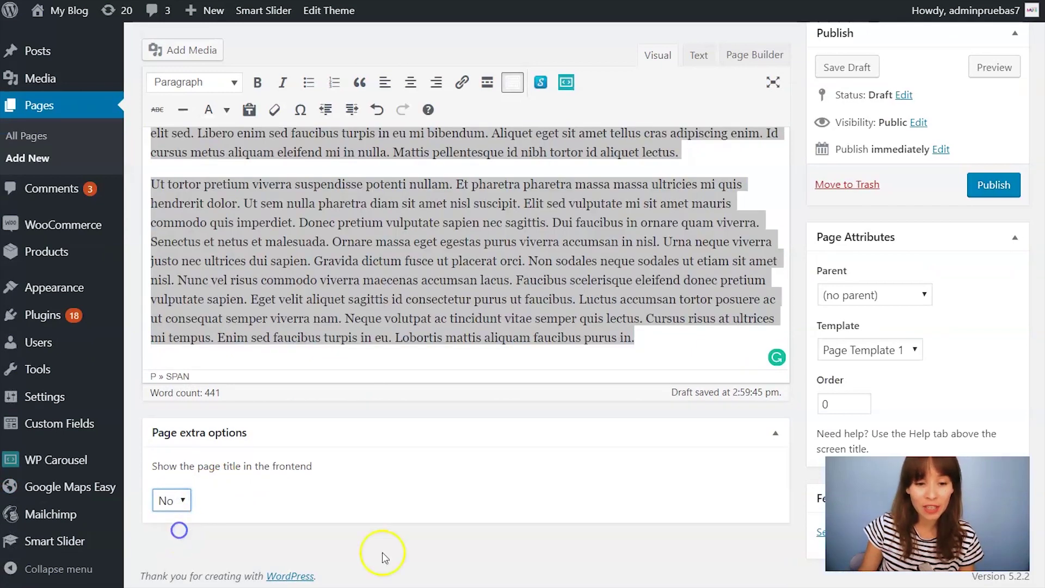
pyautogui.scroll(1, 707, 519)
pyautogui.scroll(10, 707, 519)
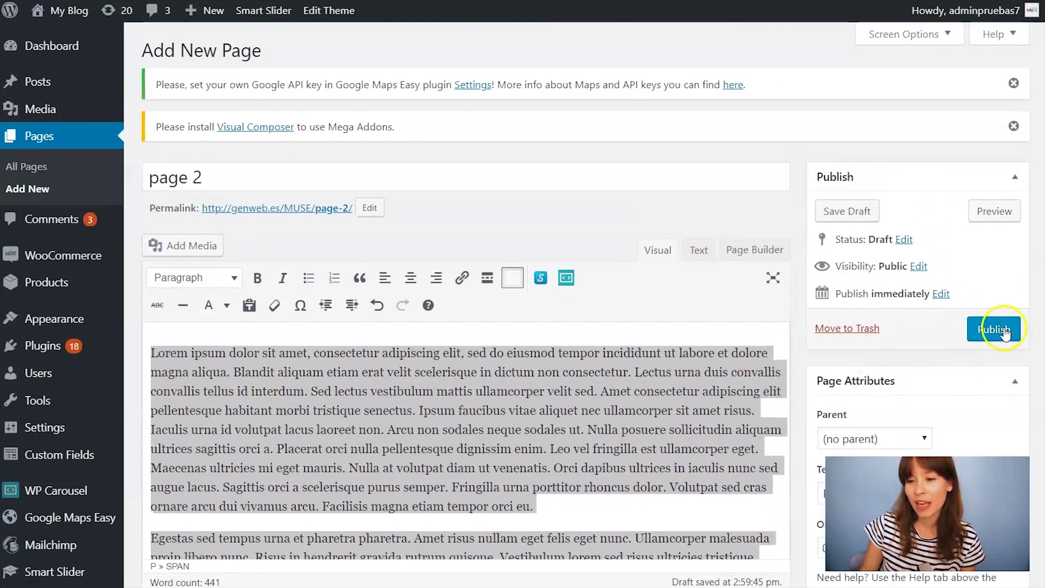
pyautogui.click(1004, 331)
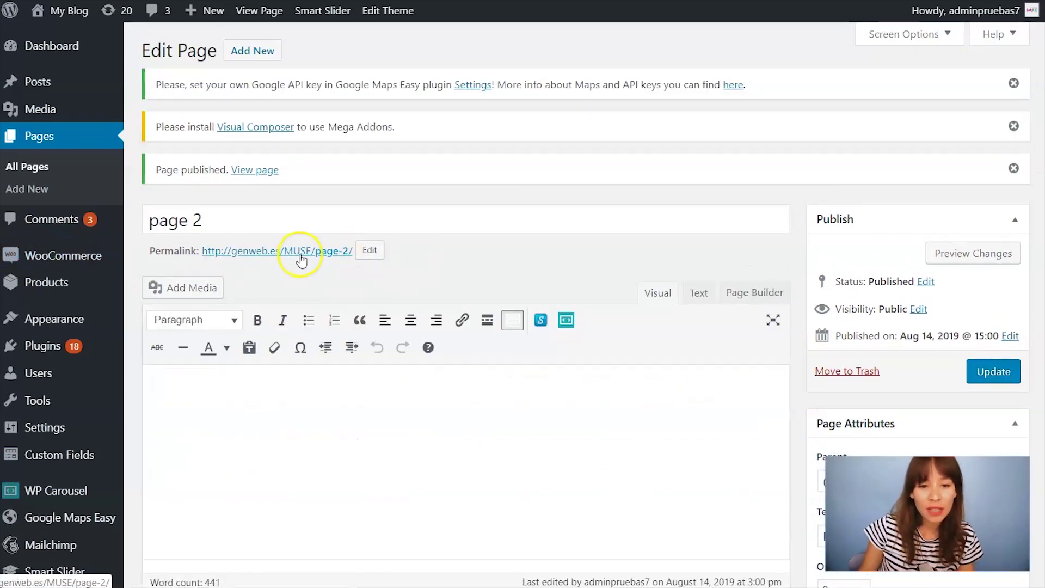
pyautogui.rightClick(300, 254)
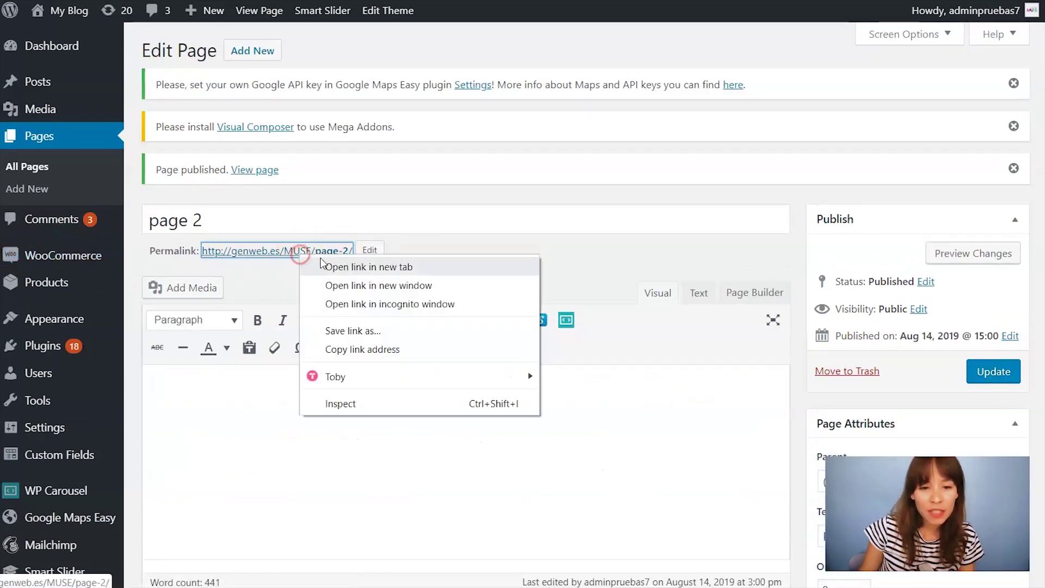
pyautogui.click(331, 268)
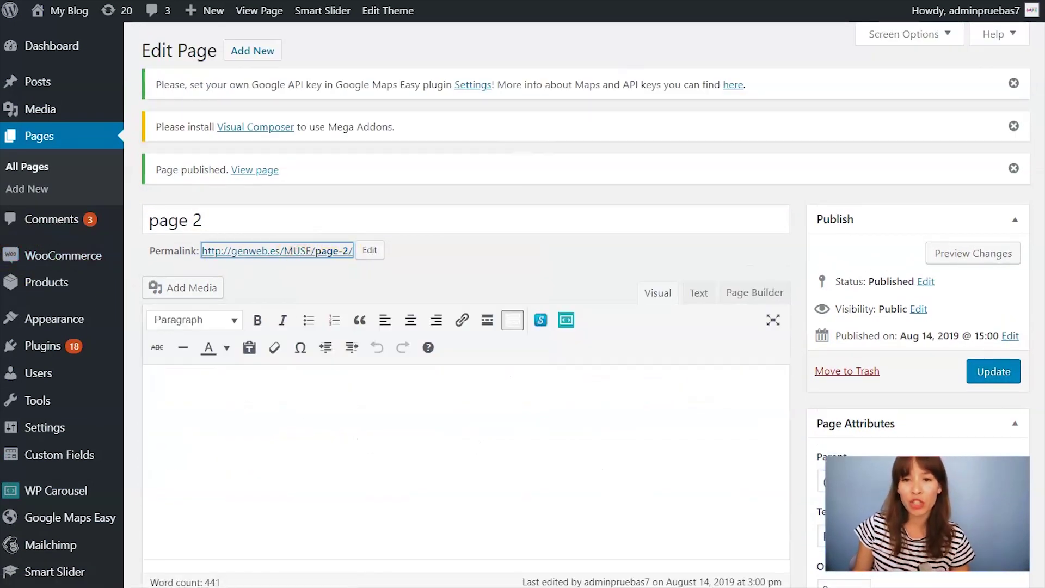
pyautogui.hotkey('ctrl', 'Tab')
pyautogui.scroll(-8, 790, 138)
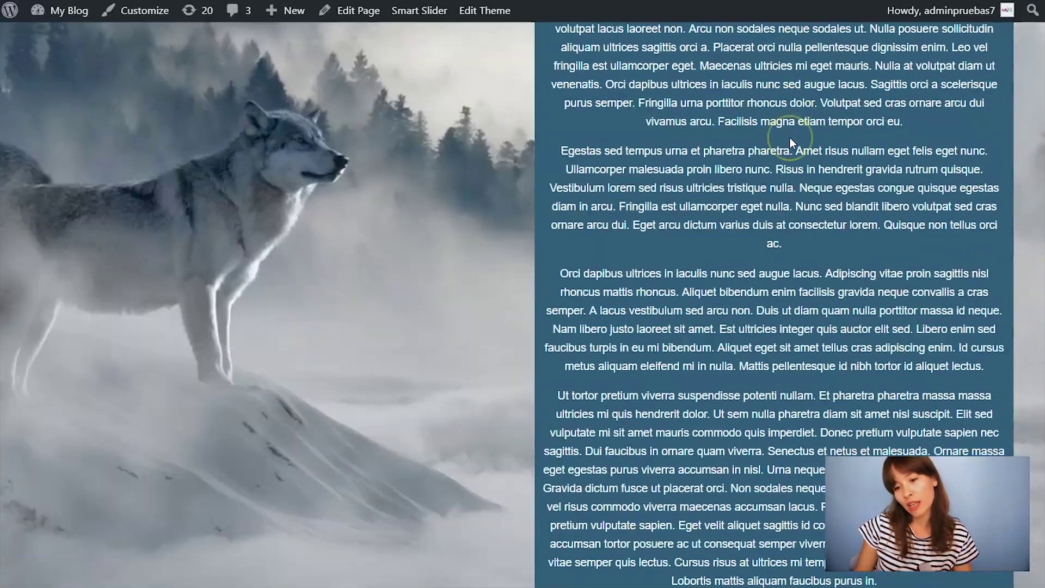
pyautogui.scroll(-4, 789, 138)
pyautogui.scroll(15, 800, 145)
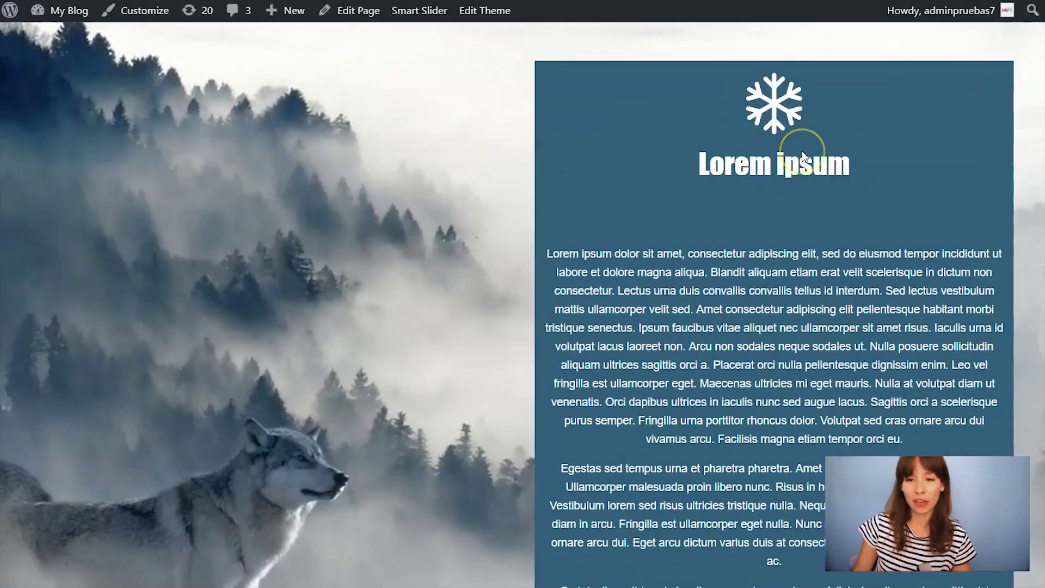
pyautogui.scroll(-1, 802, 151)
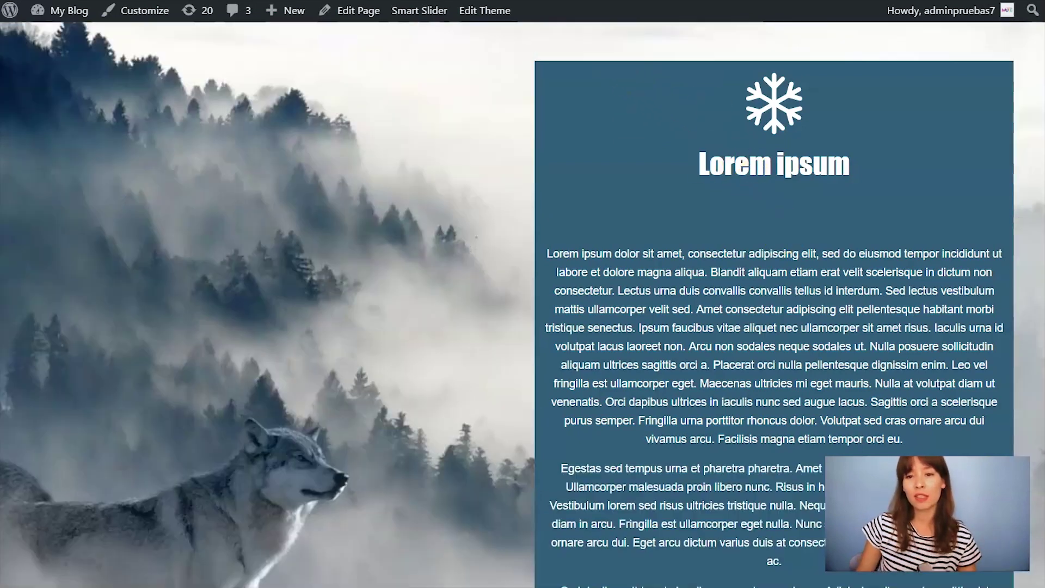
pyautogui.scroll(-5, 905, 176)
pyautogui.scroll(-3, 905, 176)
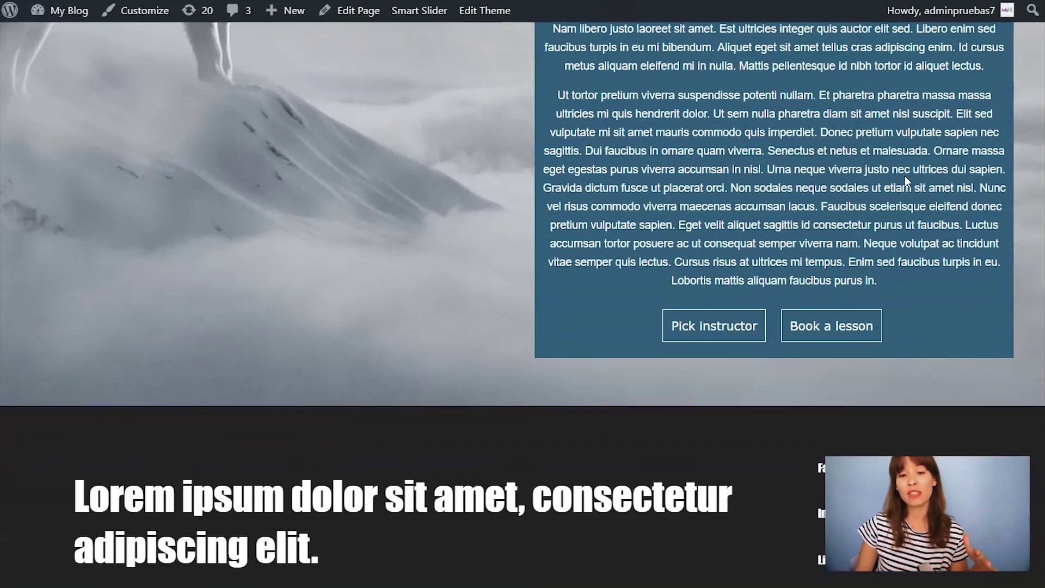
pyautogui.scroll(6, 904, 175)
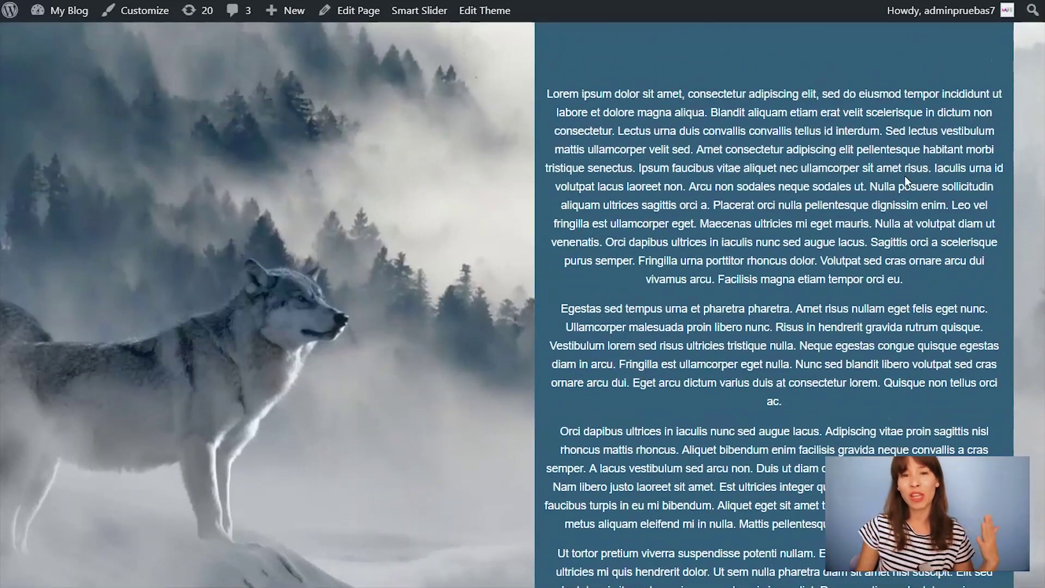
pyautogui.scroll(1, 905, 175)
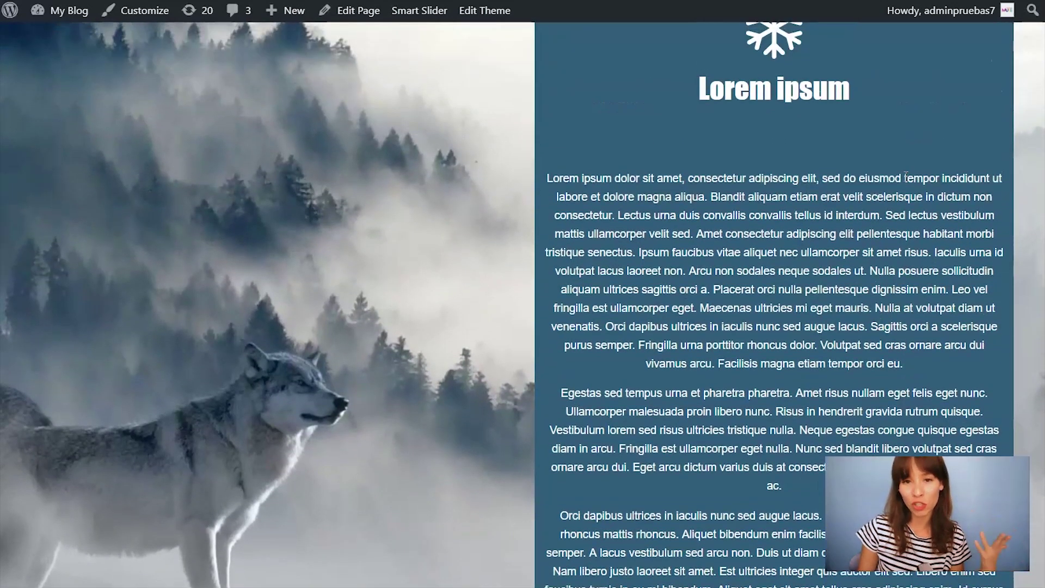
pyautogui.scroll(2, 905, 176)
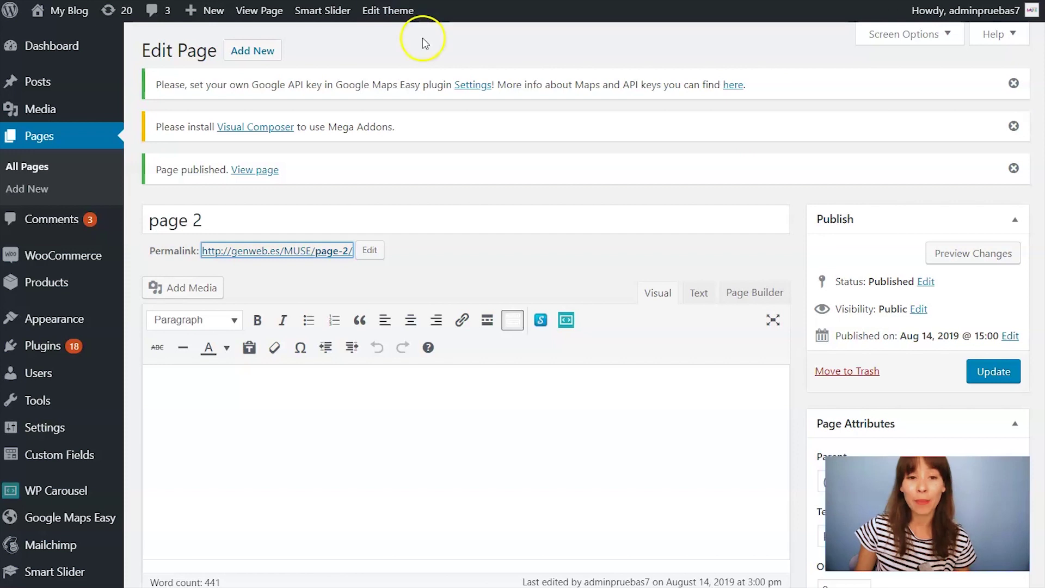
# Step: Create a new page titled 'page 3' using Page Template 2
pyautogui.click(252, 54)
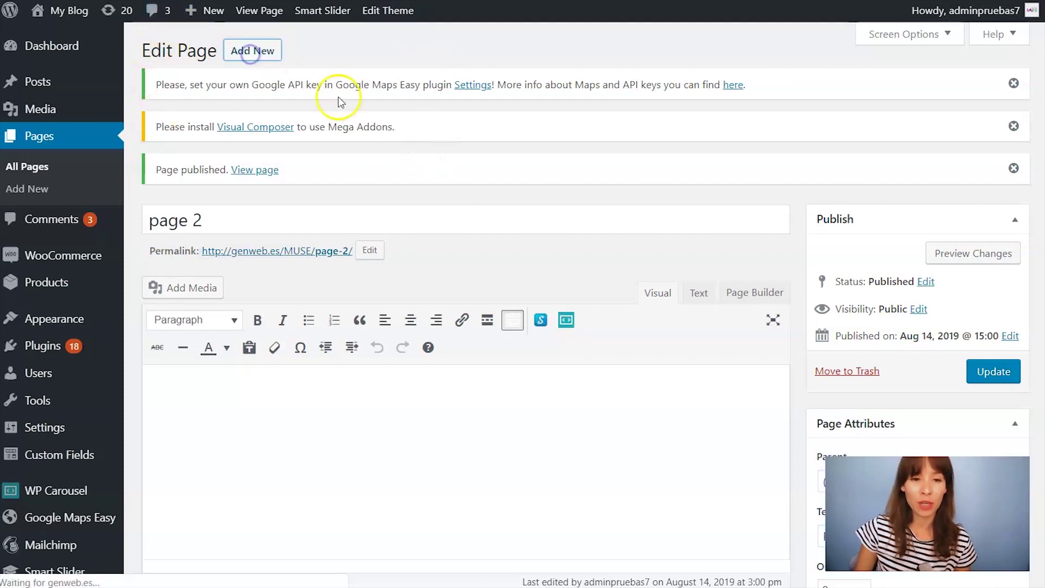
pyautogui.write('pa')
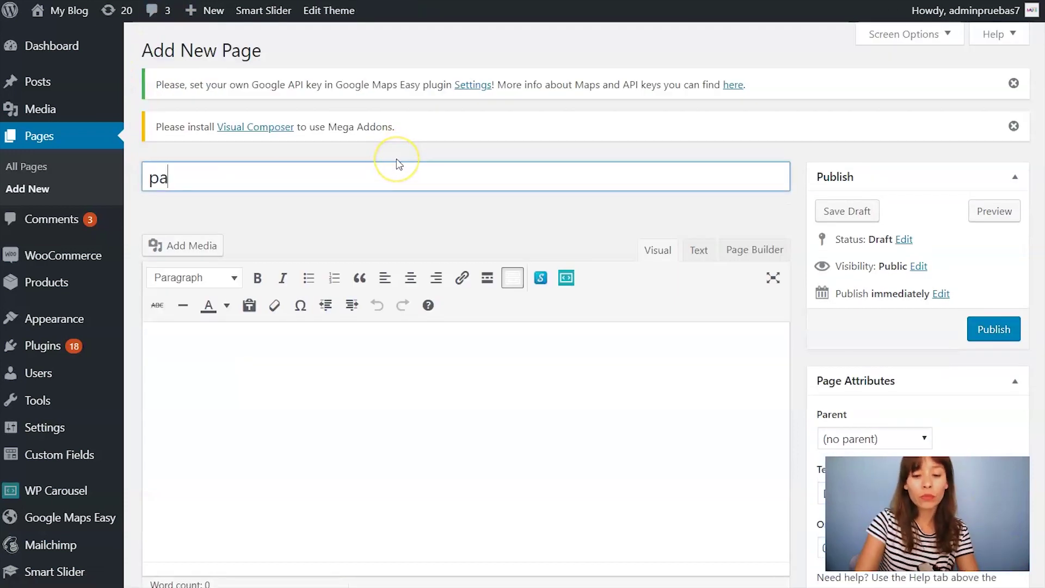
pyautogui.write('ge 3')
pyautogui.scroll(-4, 716, 213)
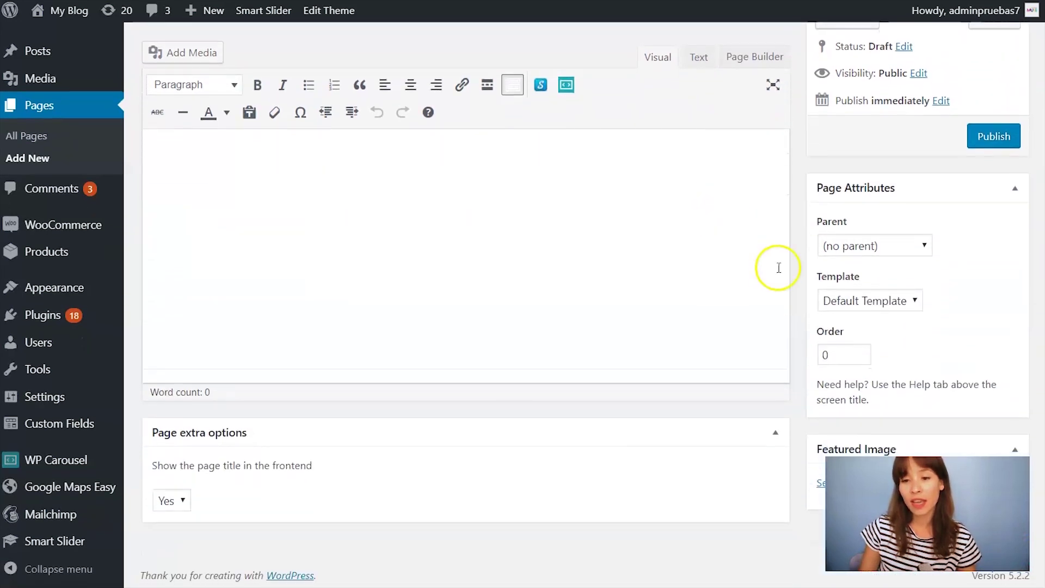
pyautogui.click(882, 300)
pyautogui.click(890, 351)
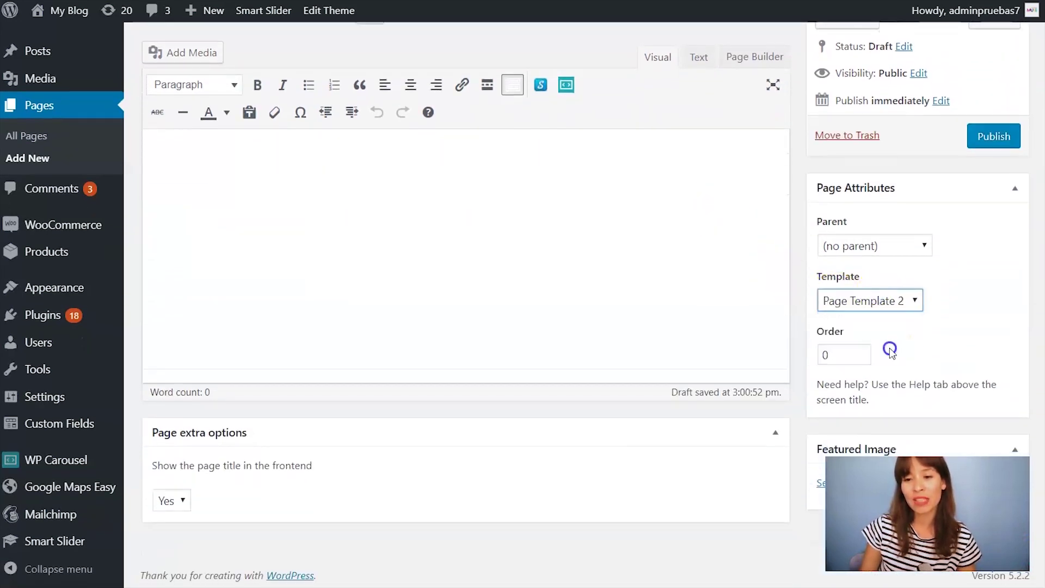
# Step: Publish page 3 and view its permalink in a new tab
pyautogui.scroll(2, 796, 223)
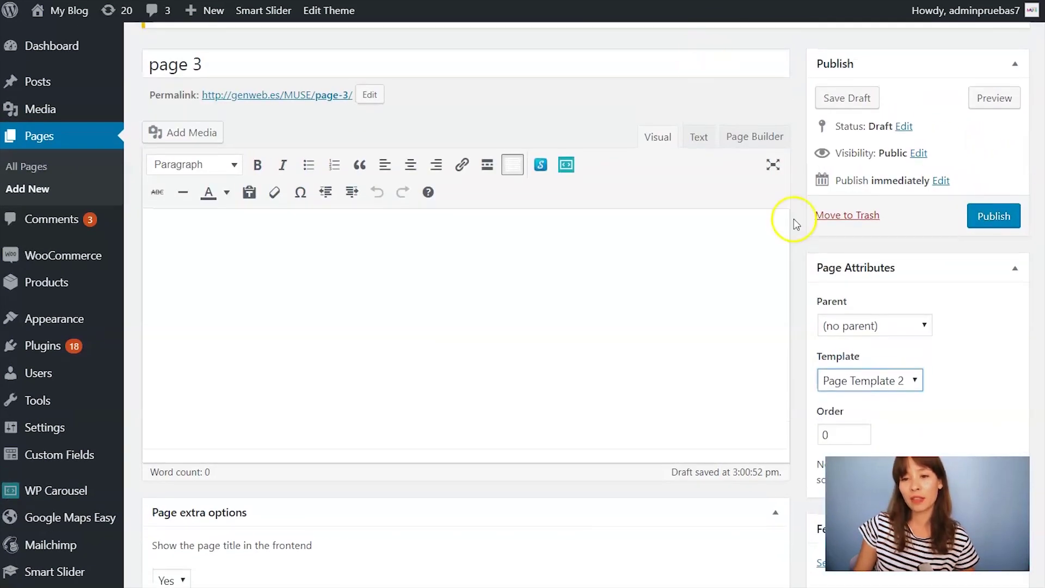
pyautogui.click(990, 220)
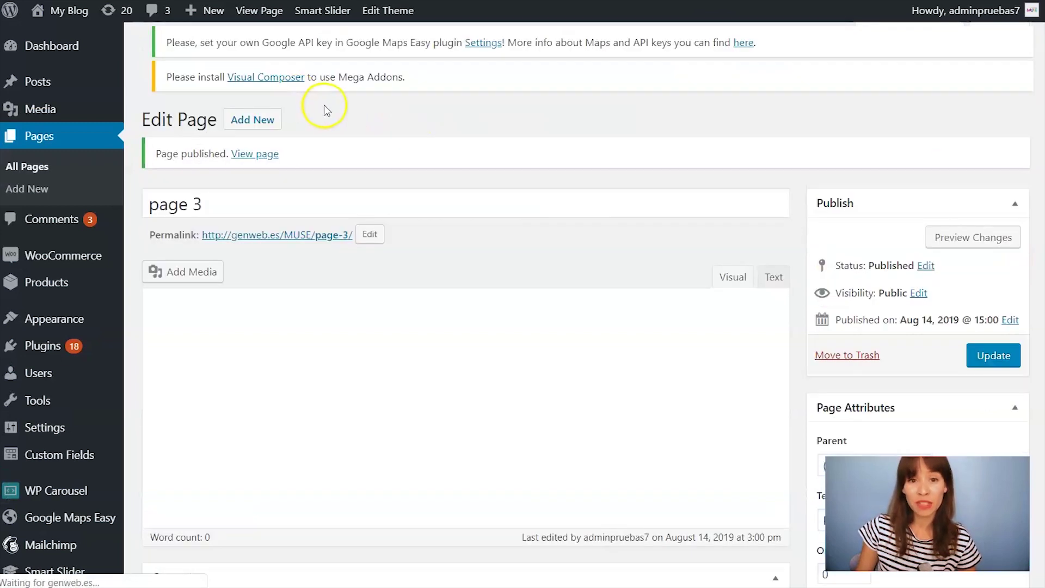
pyautogui.rightClick(305, 248)
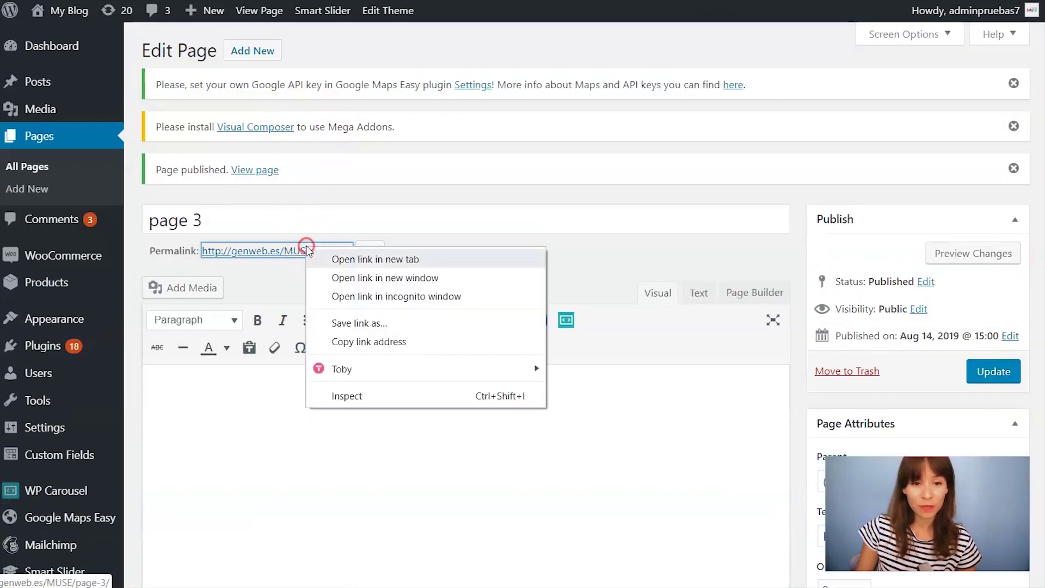
pyautogui.click(336, 254)
pyautogui.hotkey('ctrl', 'Tab')
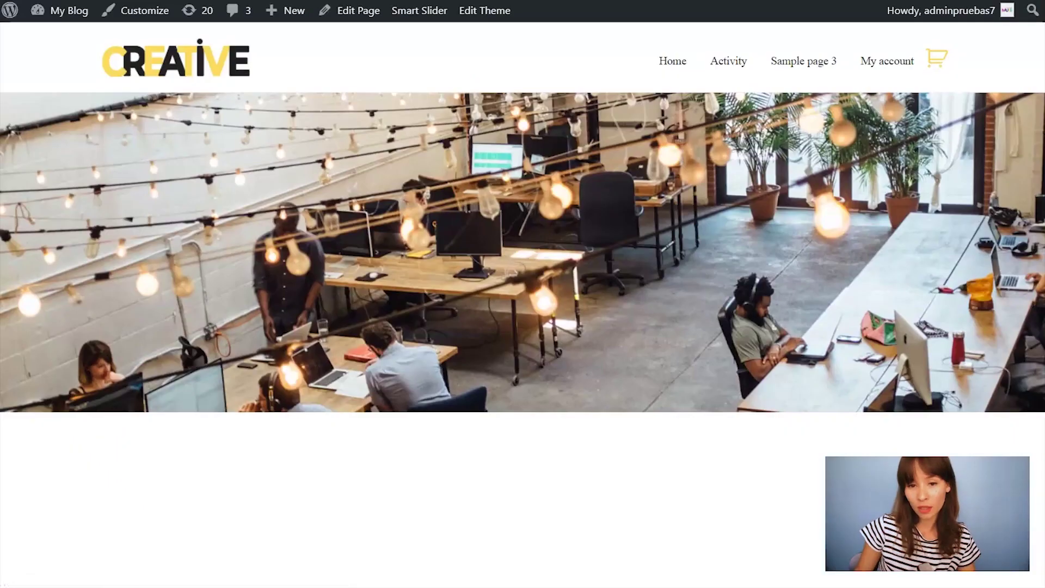
# Step: Paste the lorem ipsum paragraphs into page 3's body and update the page
pyautogui.scroll(-8, 822, 259)
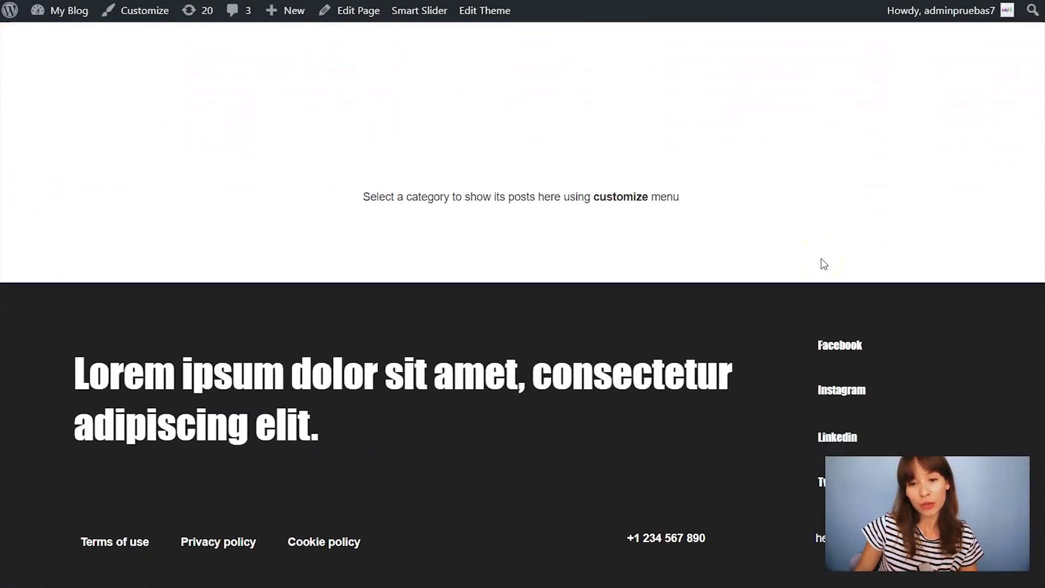
pyautogui.scroll(3, 479, 244)
pyautogui.scroll(3, 479, 244)
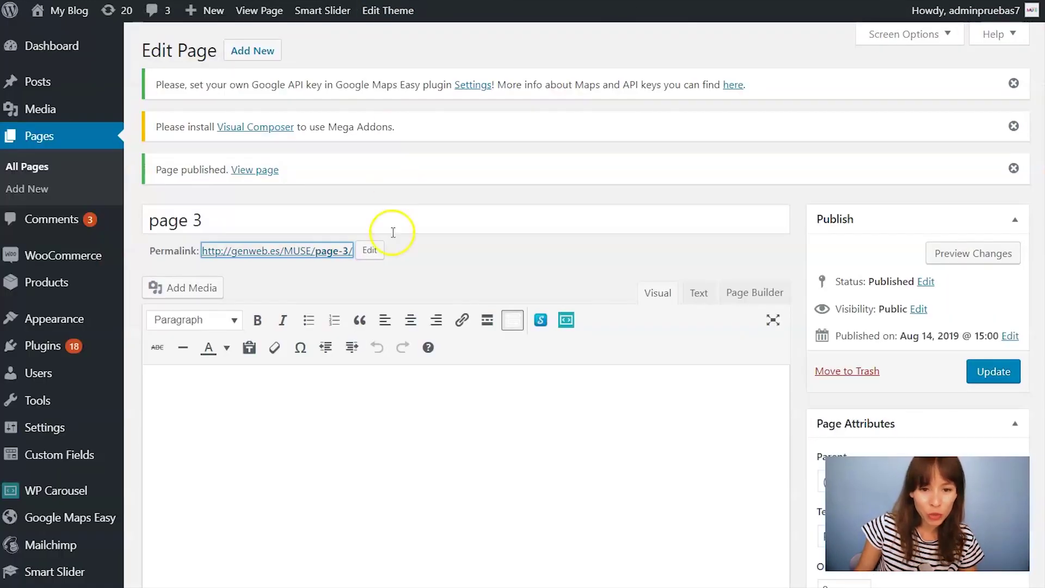
pyautogui.scroll(-5, 392, 240)
pyautogui.click(376, 187)
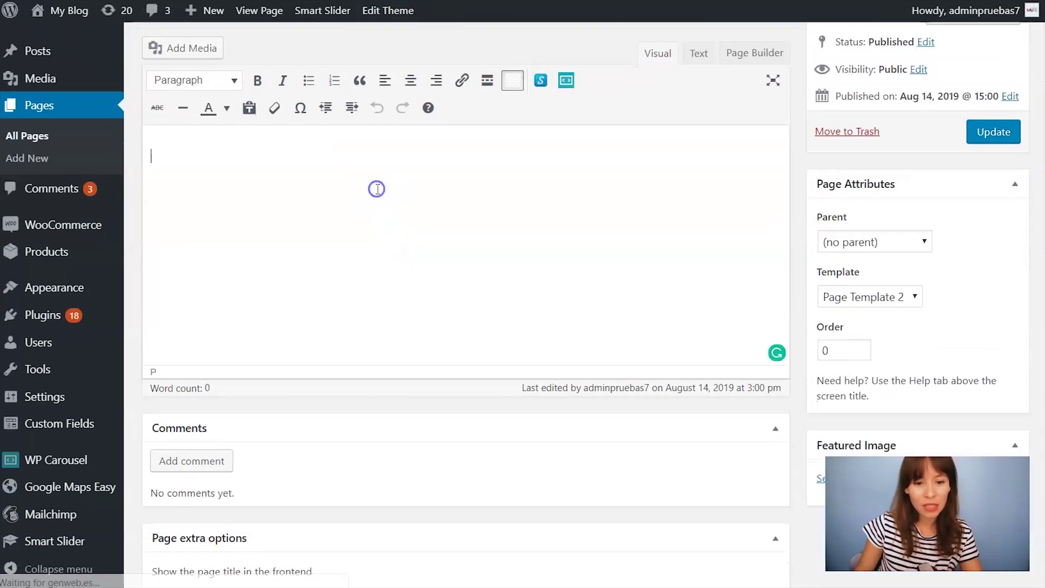
pyautogui.hotkey('ctrl', 'v')
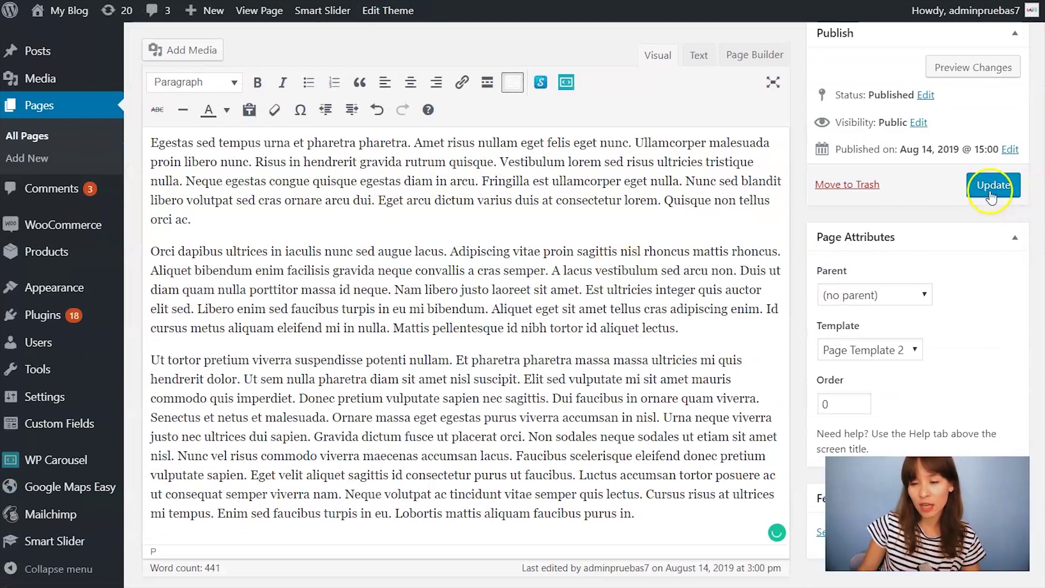
pyautogui.click(996, 193)
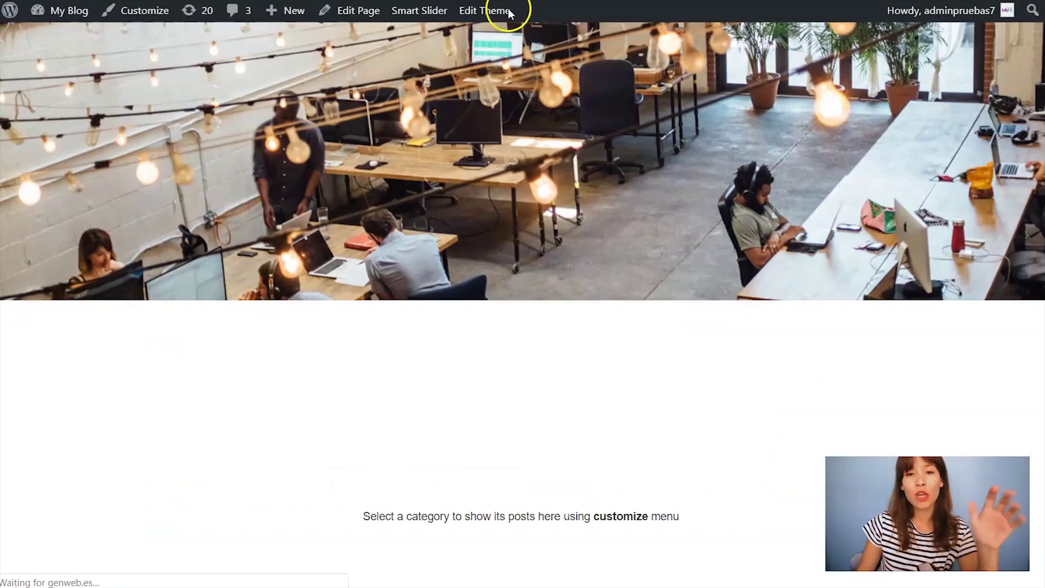
# Step: Scroll through live page 3 to the 'Select a category' placeholder and footer
pyautogui.scroll(-5, 693, 358)
pyautogui.scroll(-3, 692, 358)
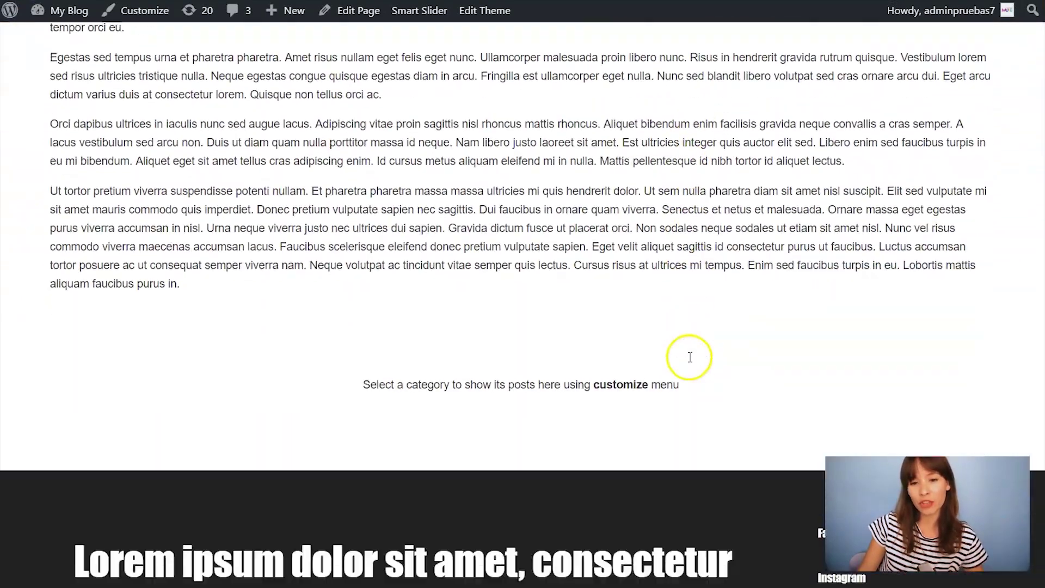
pyautogui.scroll(6, 693, 358)
pyautogui.scroll(-6, 691, 362)
pyautogui.scroll(-4, 692, 363)
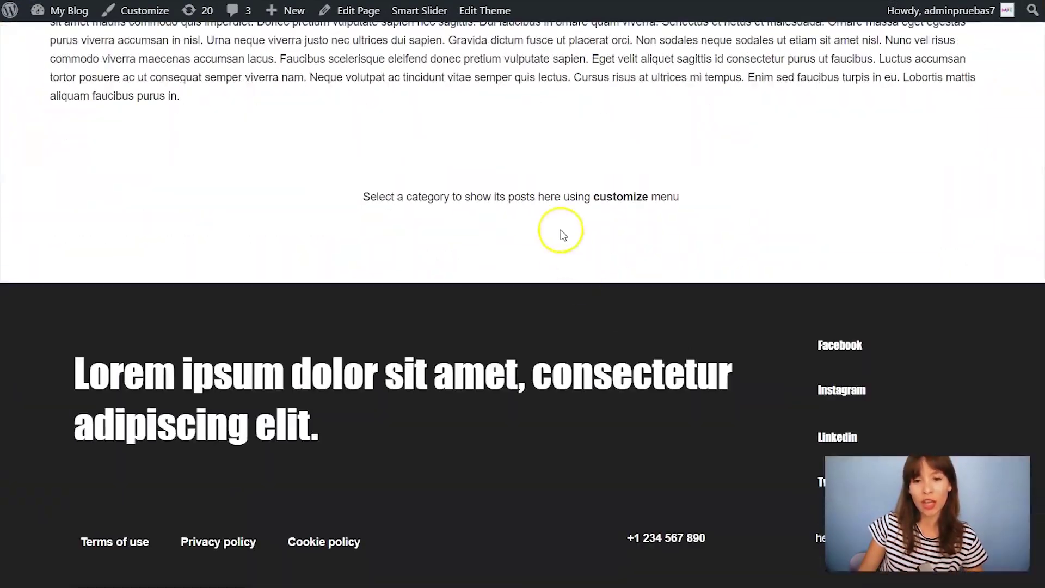
pyautogui.scroll(3, 469, 234)
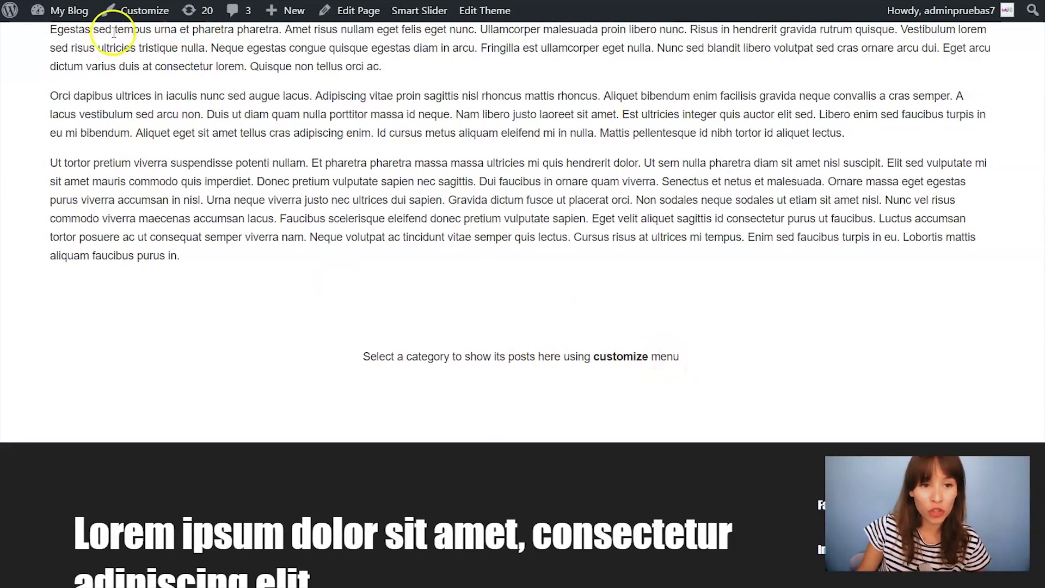
# Step: In the Customizer, set Latest Posts Block 1's category to 'all'
pyautogui.click(164, 12)
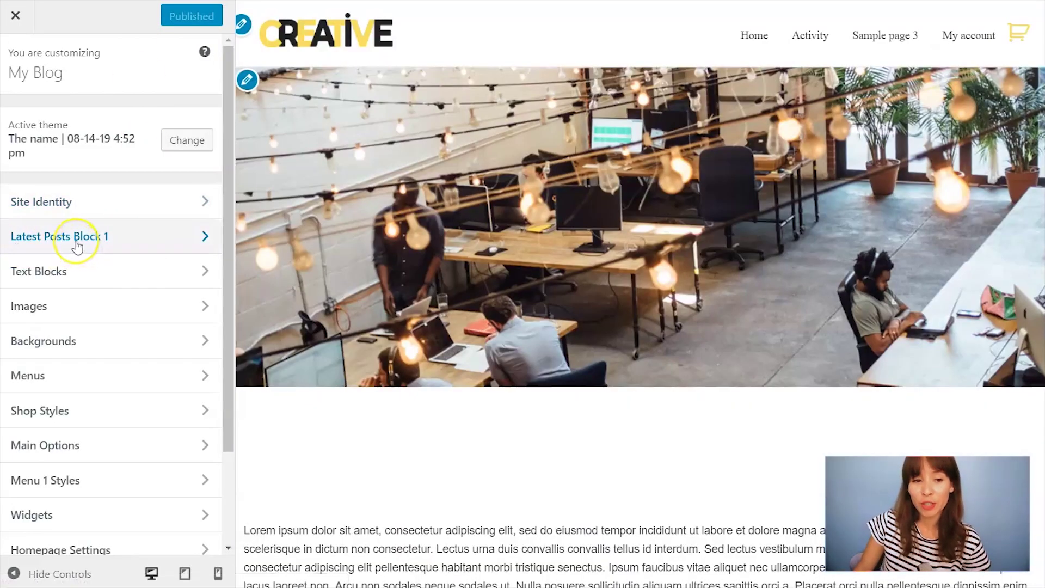
pyautogui.click(77, 239)
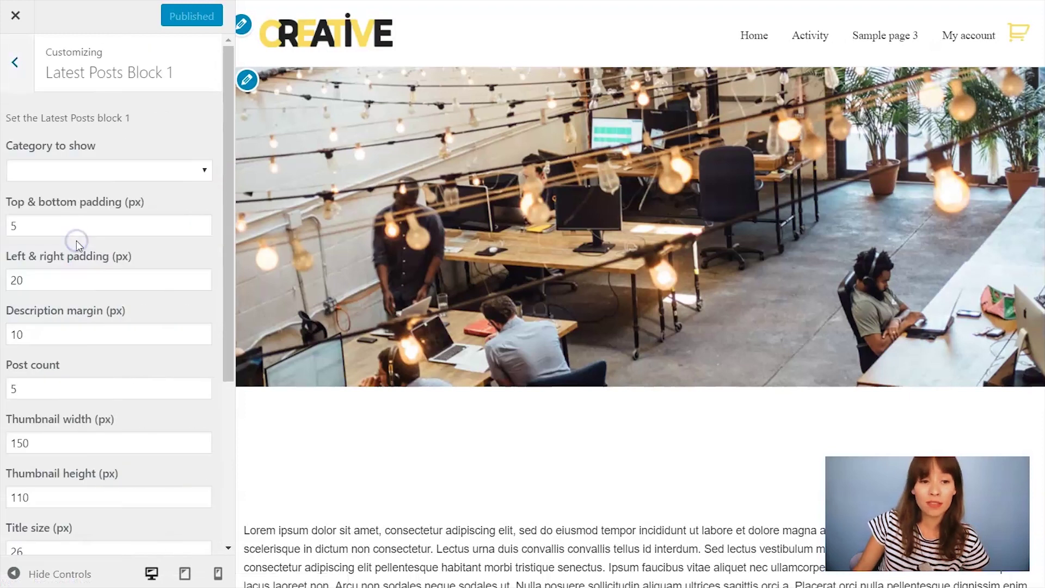
pyautogui.click(198, 168)
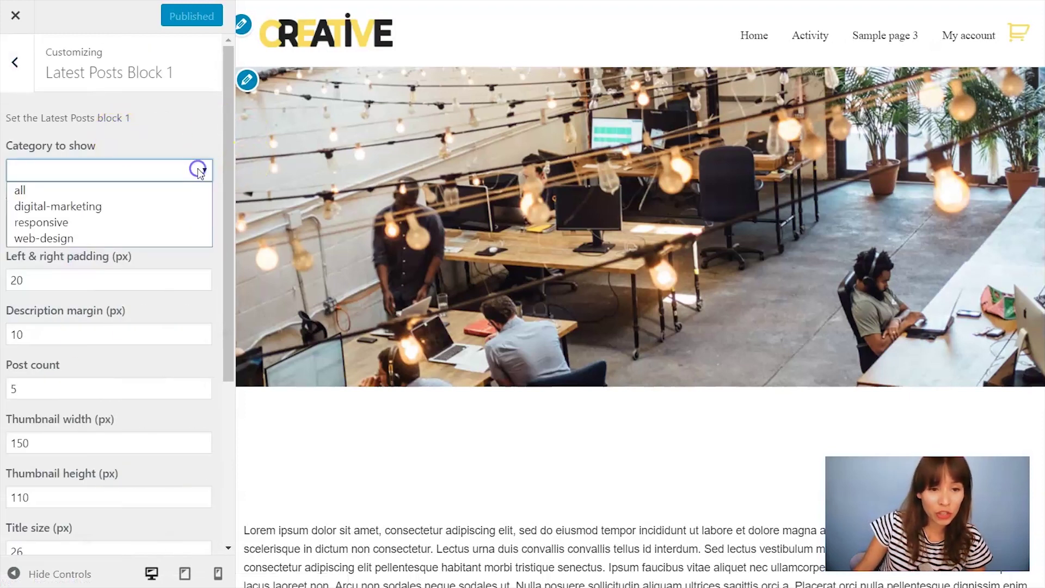
pyautogui.click(174, 188)
pyautogui.scroll(-3, 163, 215)
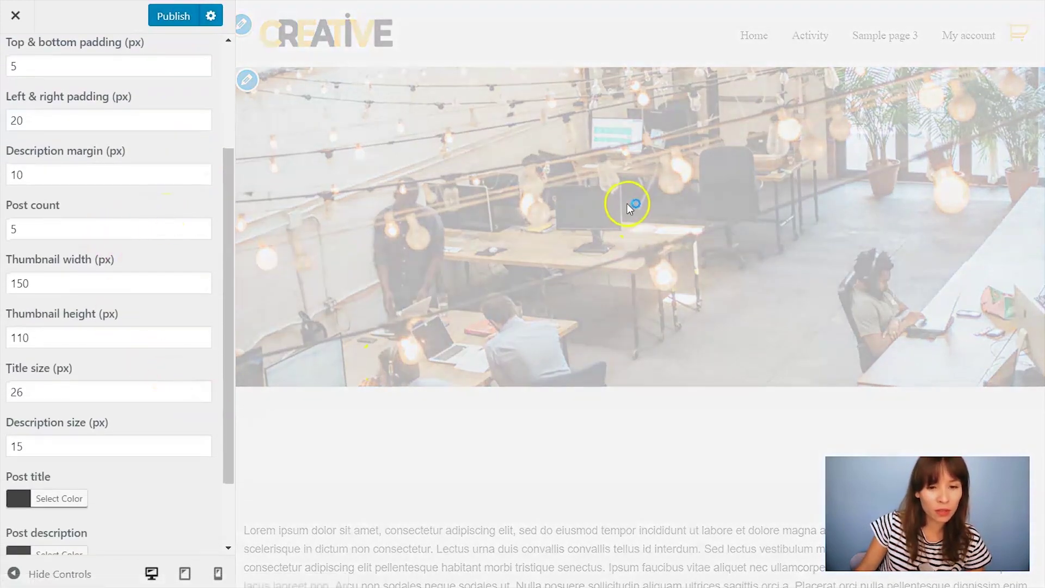
pyautogui.scroll(-8, 627, 207)
pyautogui.scroll(2, 133, 237)
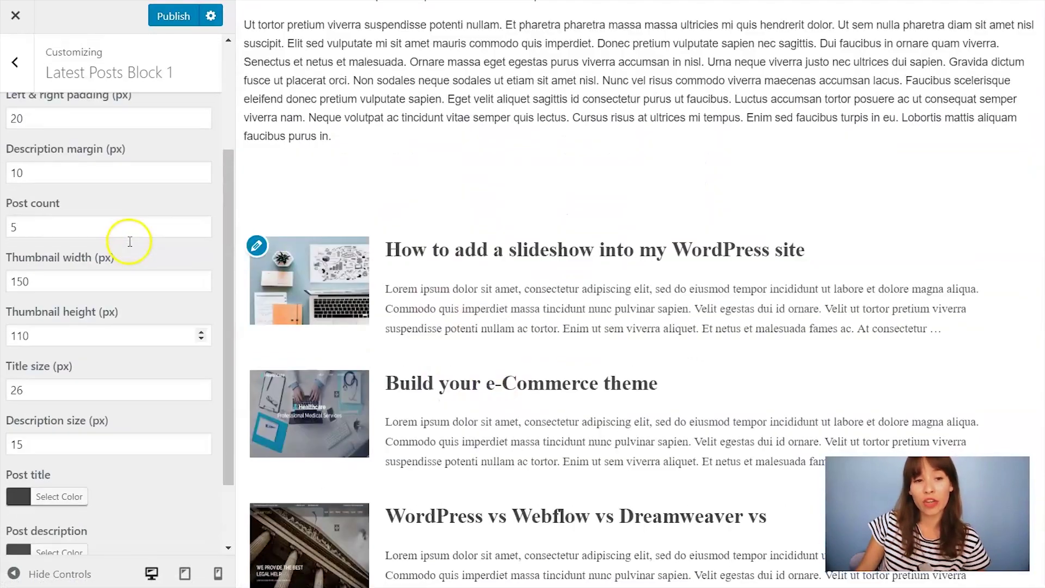
pyautogui.scroll(2, 60, 164)
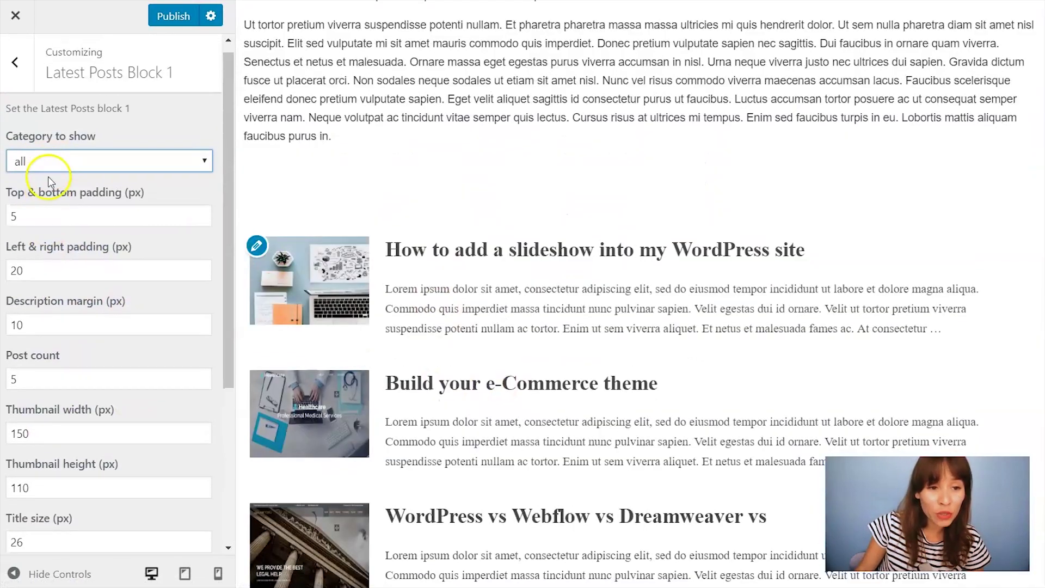
pyautogui.scroll(-2, 118, 284)
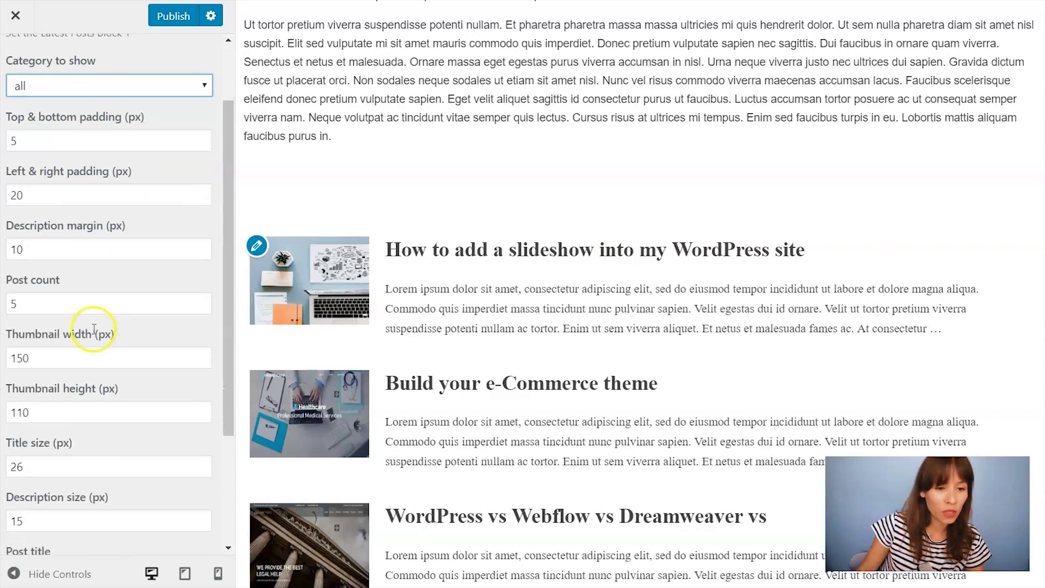
# Step: Set the post count to 3 and publish the Customizer changes
pyautogui.click(118, 305)
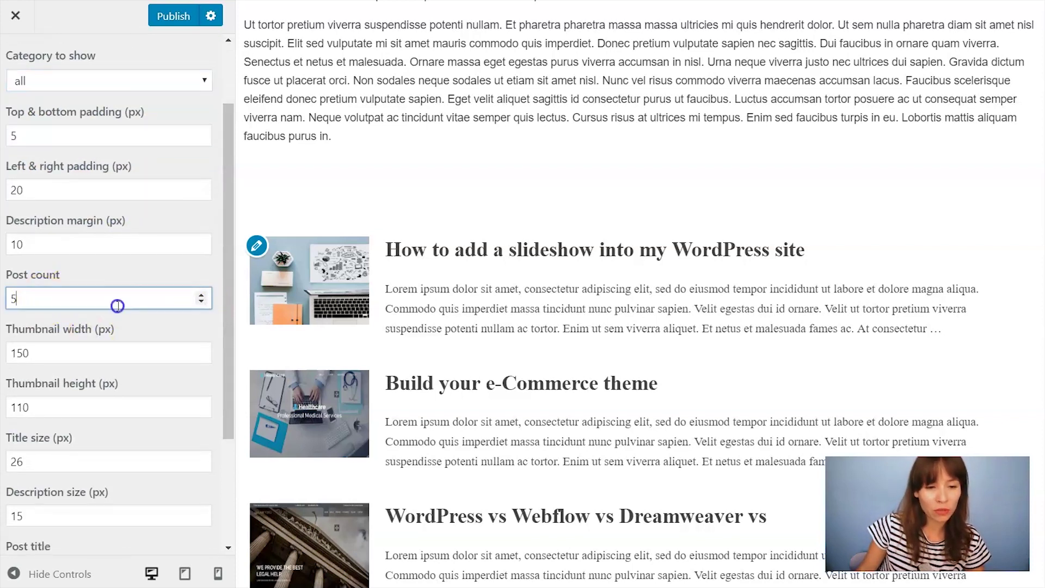
pyautogui.write('3')
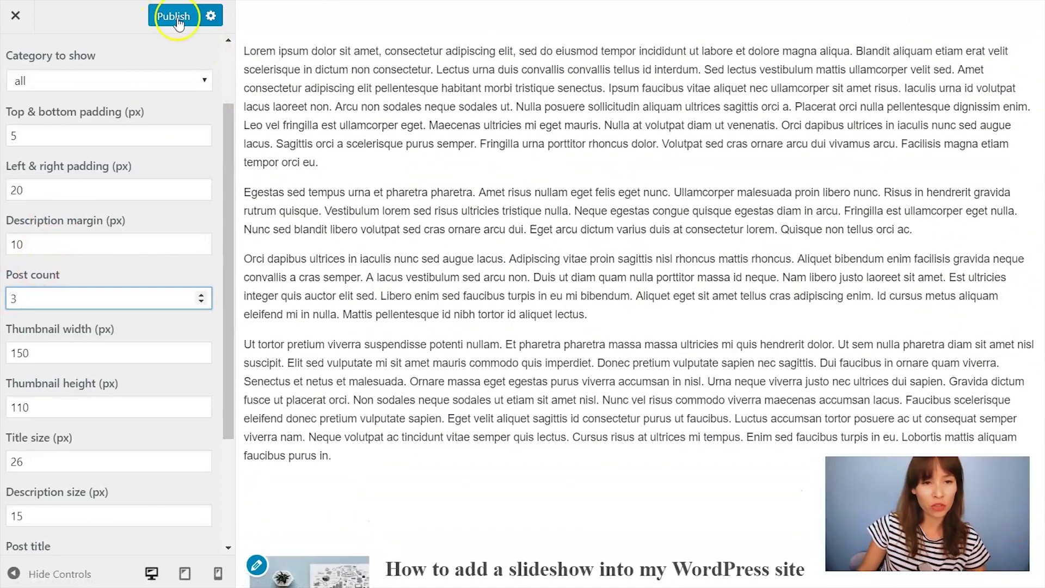
pyautogui.click(174, 16)
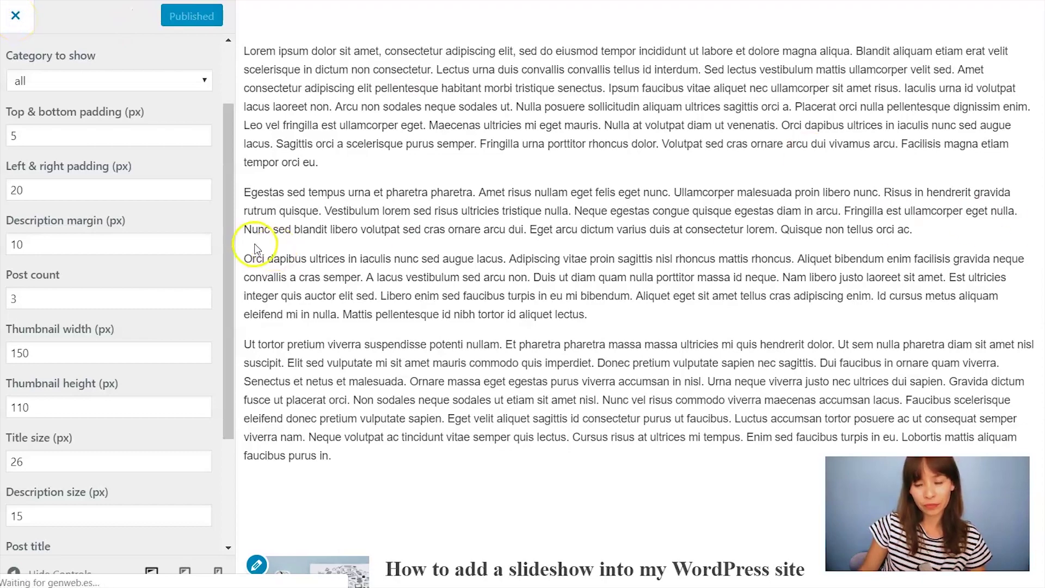
pyautogui.scroll(-6, 616, 239)
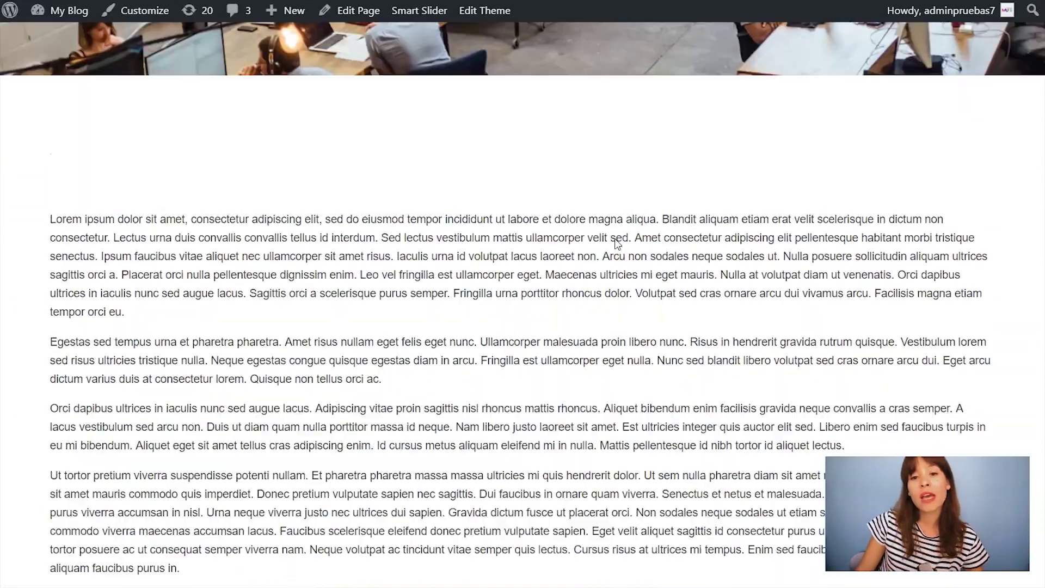
# Step: Create a new page titled 'page' and assign it Page Template 2
pyautogui.scroll(6, 617, 242)
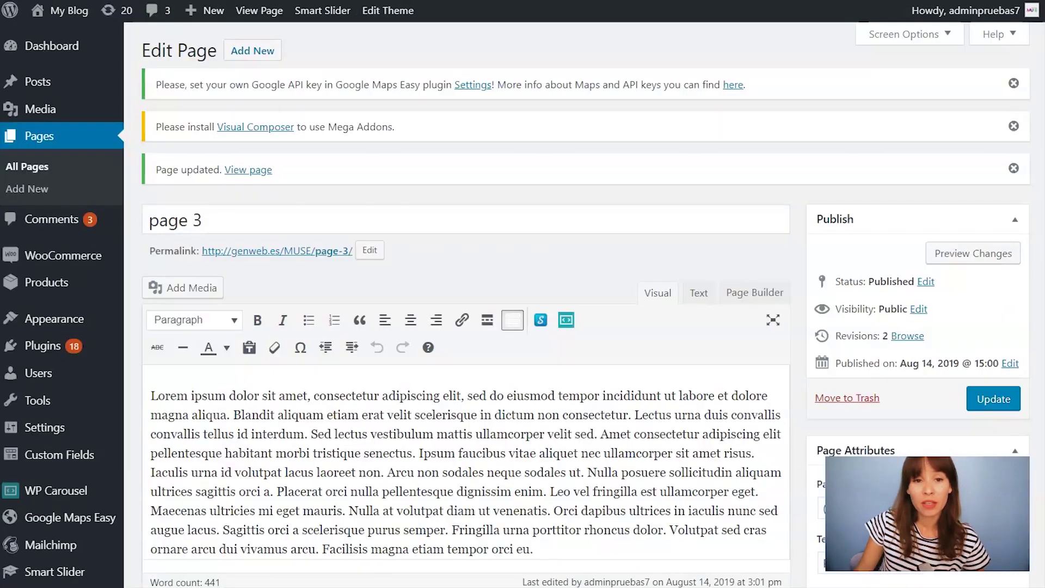
pyautogui.click(271, 45)
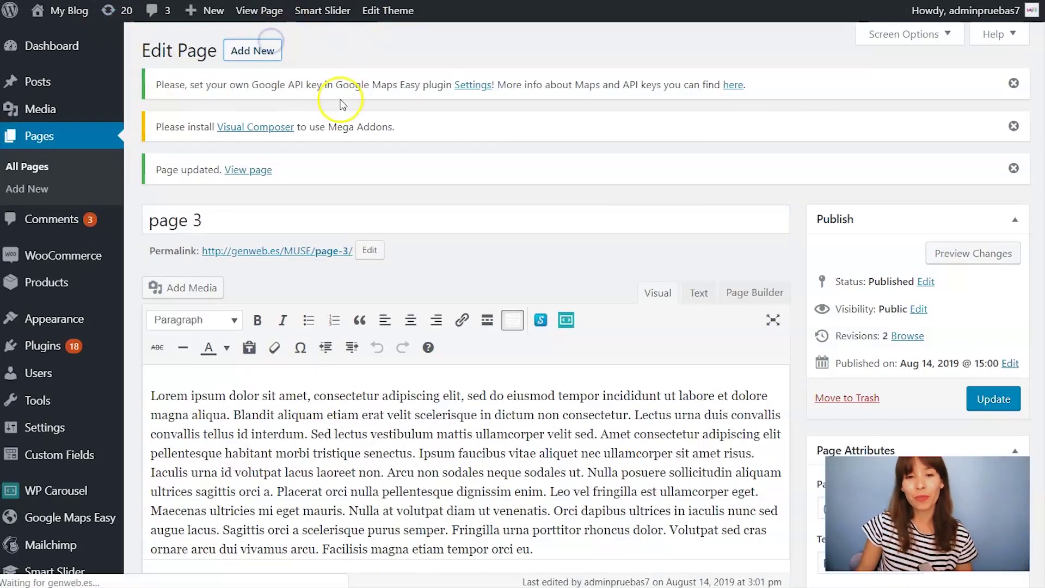
pyautogui.write('page 4')
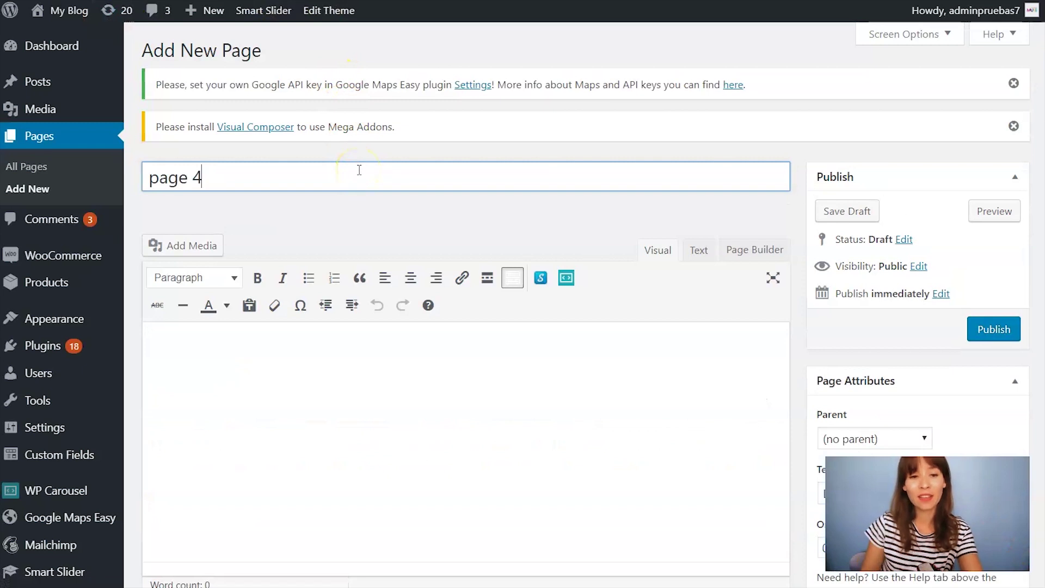
pyautogui.scroll(-4, 555, 116)
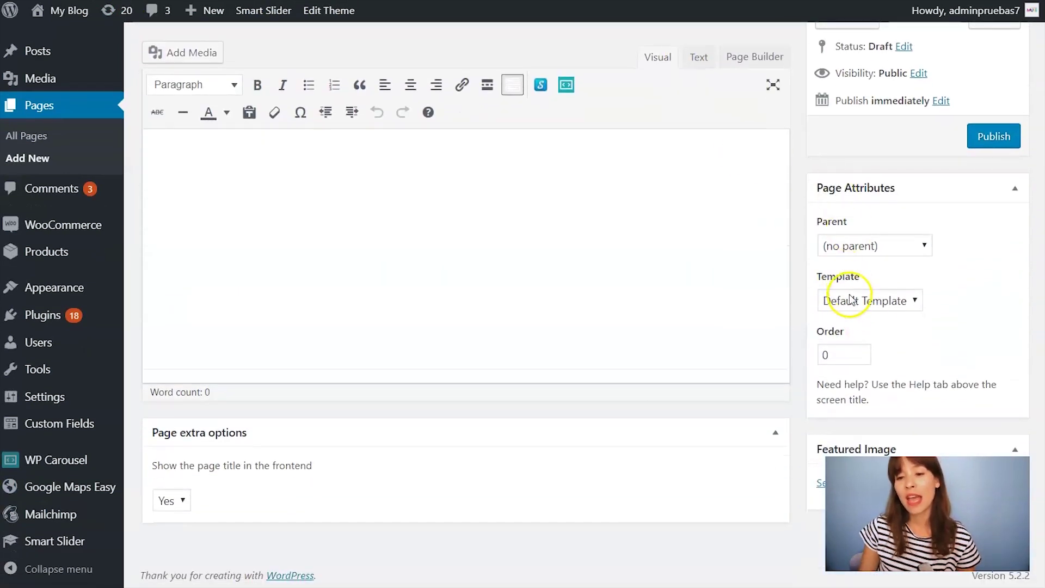
pyautogui.click(852, 300)
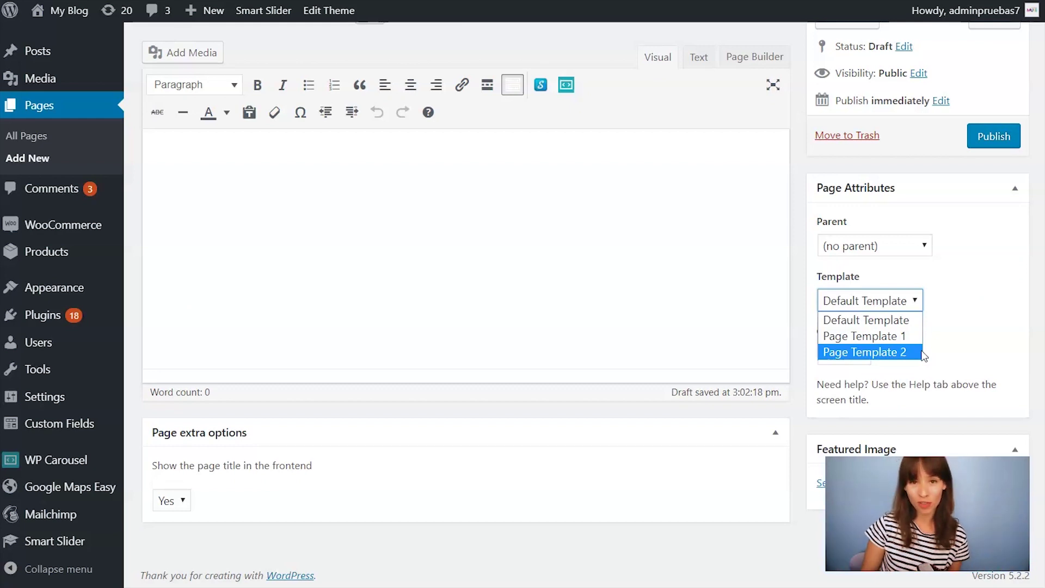
pyautogui.click(924, 356)
pyautogui.click(363, 238)
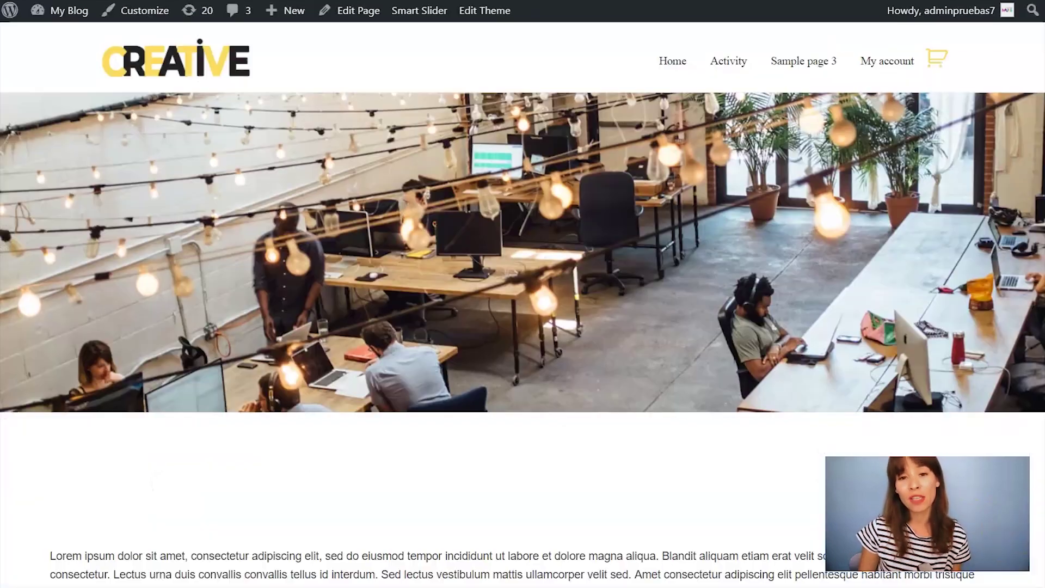
pyautogui.scroll(-10, 532, 117)
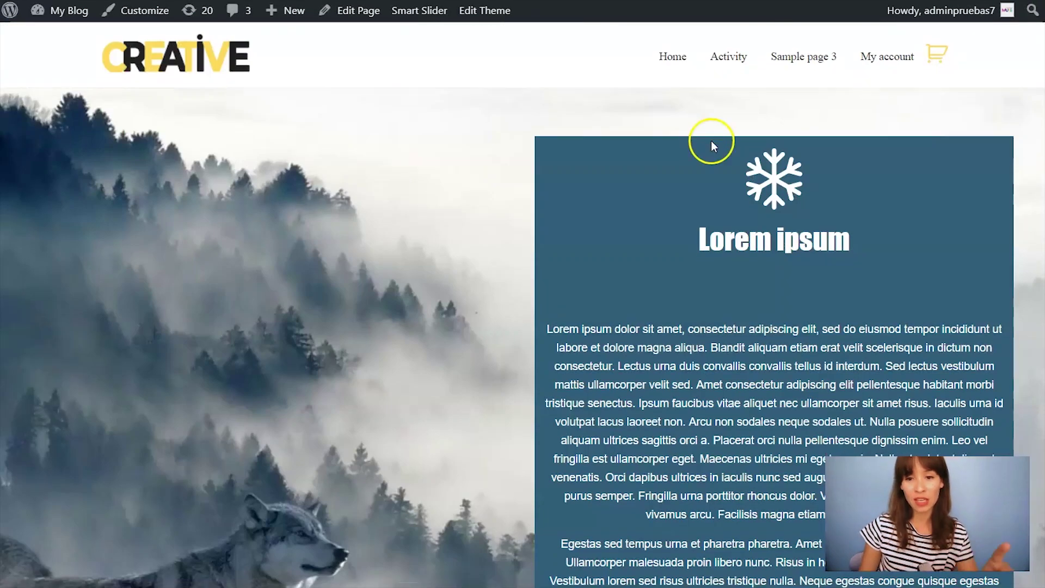
pyautogui.scroll(-10, 711, 140)
pyautogui.scroll(15, 751, 150)
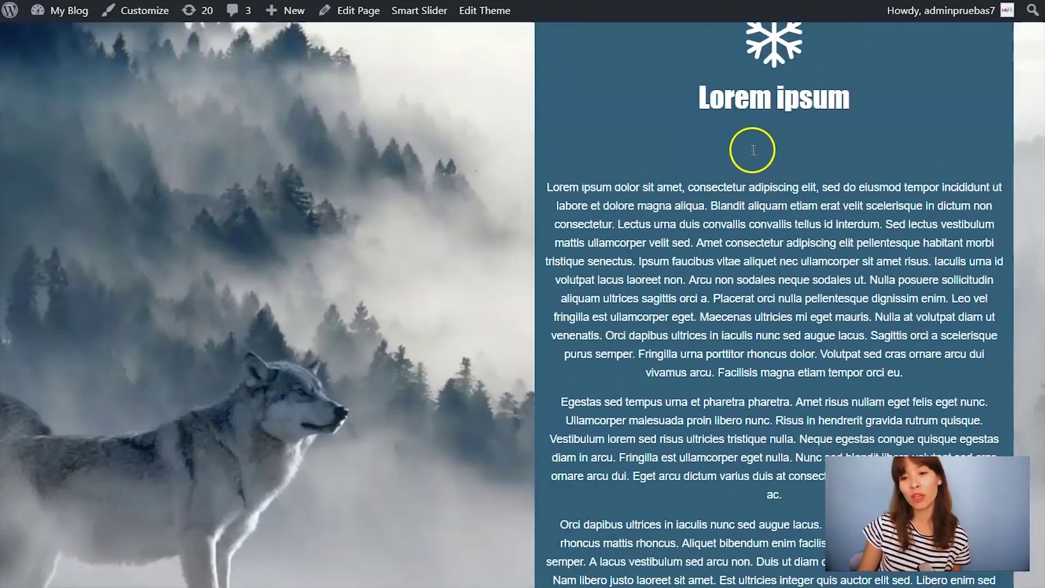
pyautogui.scroll(-2, 744, 212)
pyautogui.scroll(-5, 741, 210)
pyautogui.scroll(7, 745, 191)
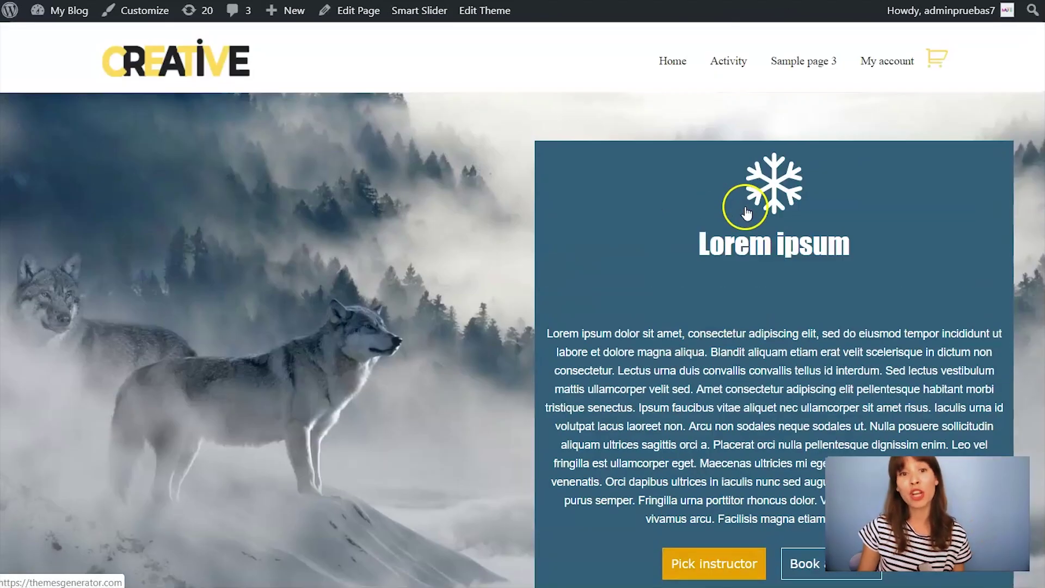
pyautogui.scroll(-4, 729, 231)
pyautogui.scroll(3, 727, 233)
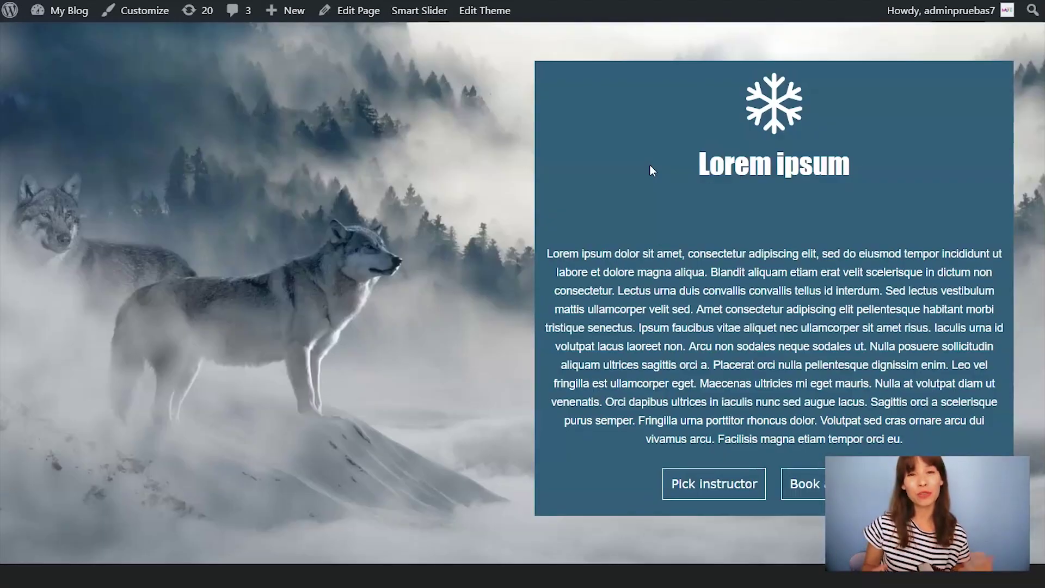